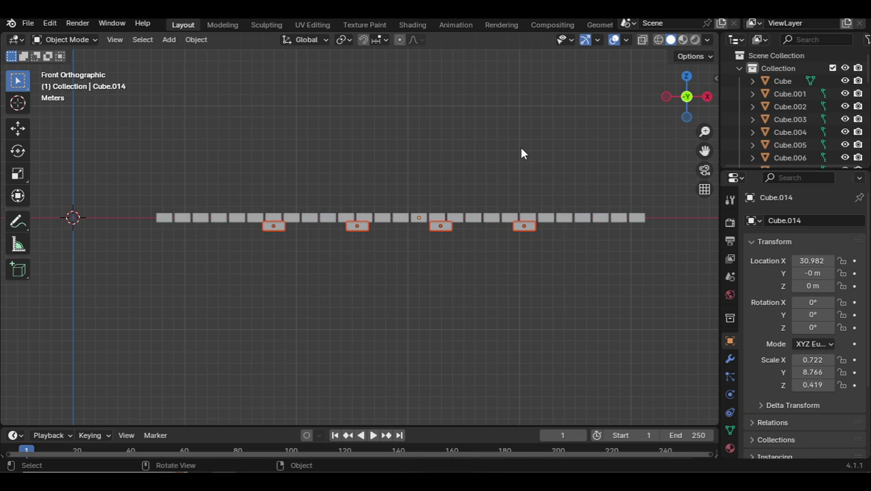
Step: Scale the four crossbeams along Y so both ends extend past the deck planks
key("KP_7")
key("s")
key("y")
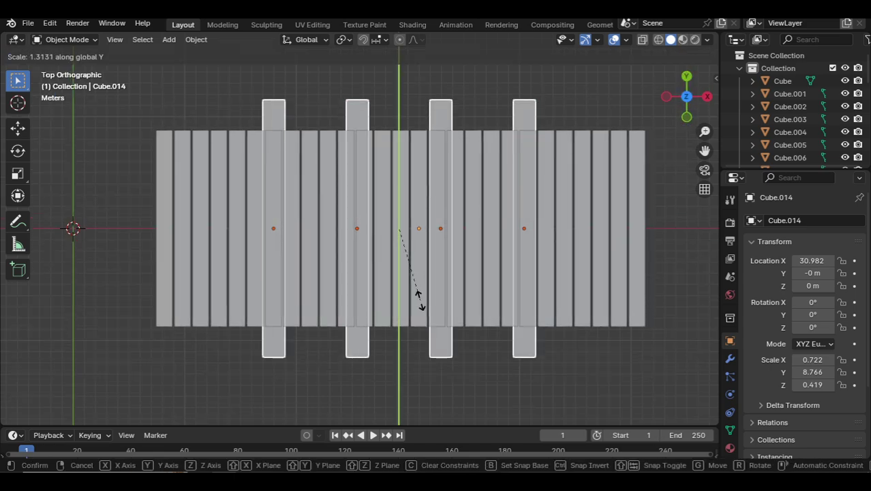
left_click(418, 291)
Step: Select all planks and crossbeams and stretch them along X, bringing Cube.014 to an X scale of about 1.33
scroll(359, 266, "down", 4)
left_click_drag(564, 128, 229, 329)
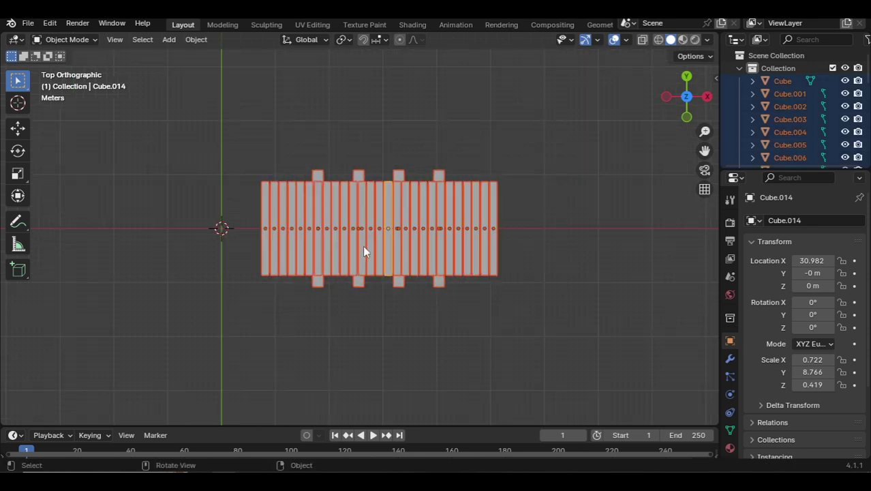
key("s")
key("x")
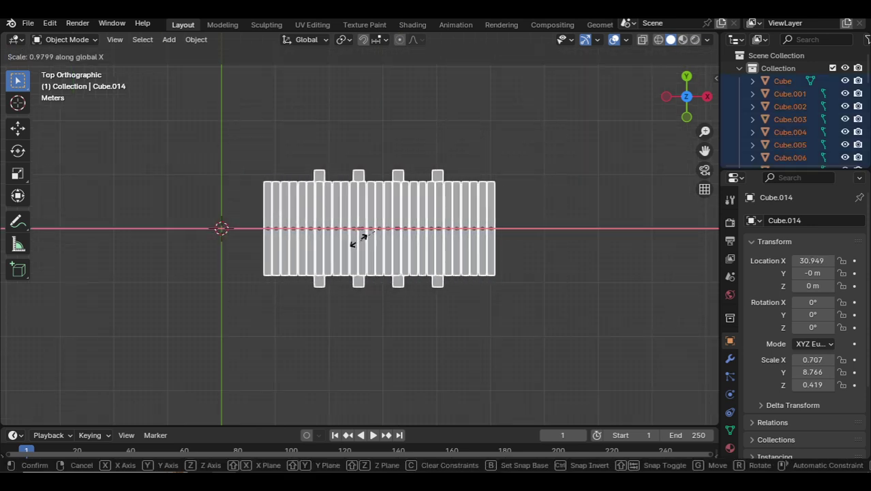
left_click(340, 241)
left_click(348, 136)
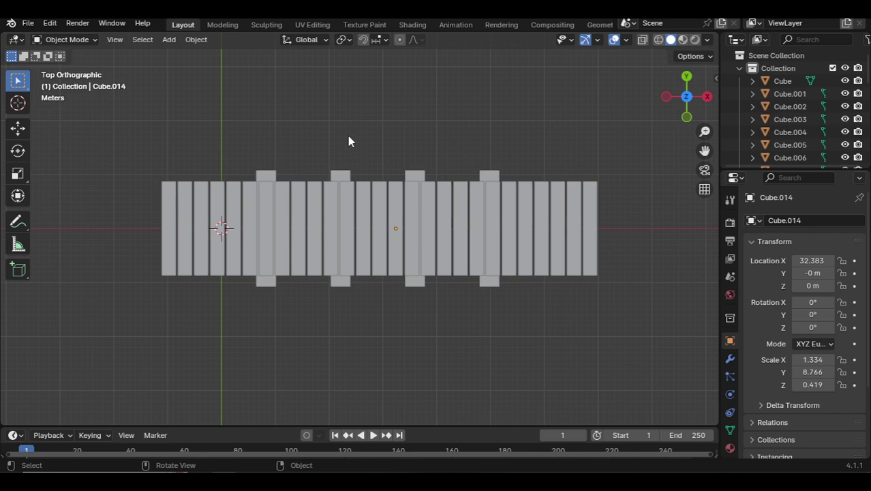
Step: Add a cube in front view and place it at the deck's +X end, at about X 69.9 m, Z -3.16 m
key("KP_1")
scroll(348, 140, "up", 3)
scroll(349, 154, "down", 2)
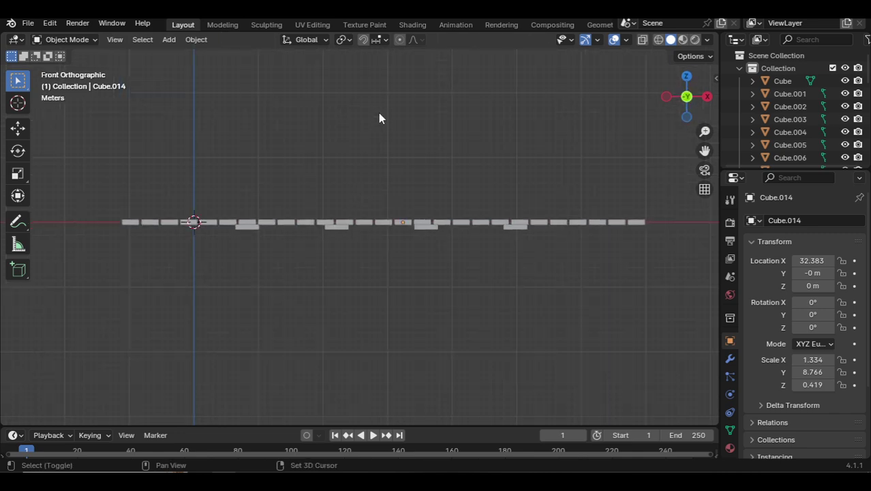
key("shift+a")
mouse_move(382, 114)
left_click(429, 125)
key("g")
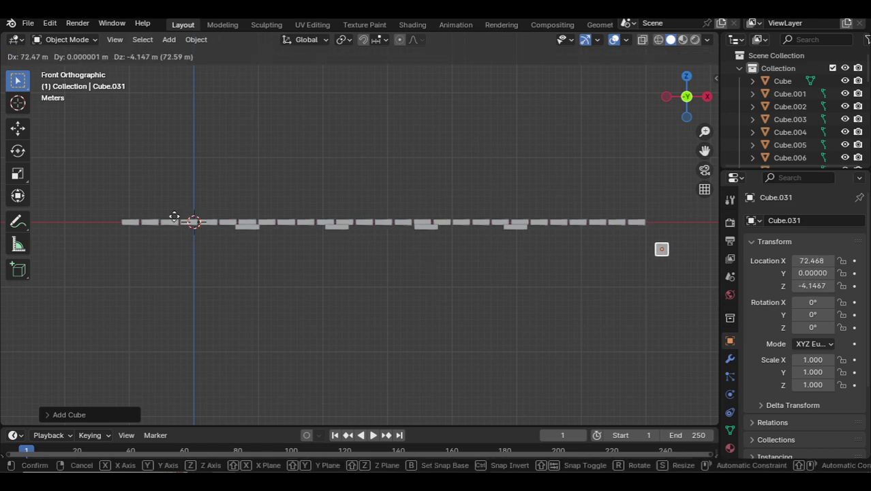
left_click(130, 226)
Step: Enlarge the new cube uniformly by about 4.9 and move it just below the deck's end, at about X 73.9 m, Z -5.8 m
scroll(559, 316, "down", 4)
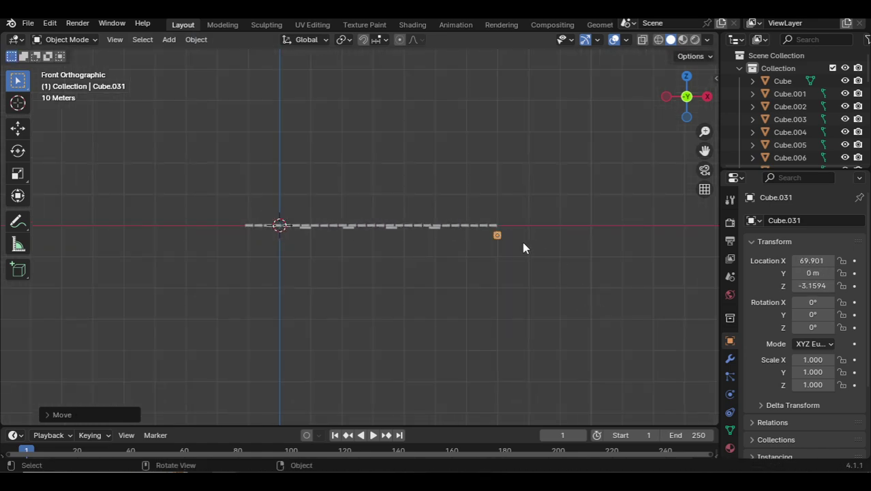
scroll(524, 244, "up", 3)
key("s")
left_click(662, 321)
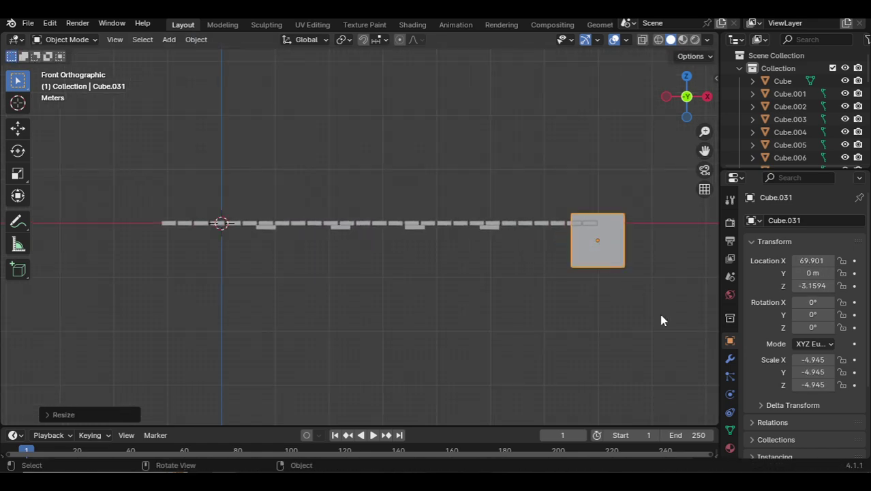
key("g")
left_click(596, 217)
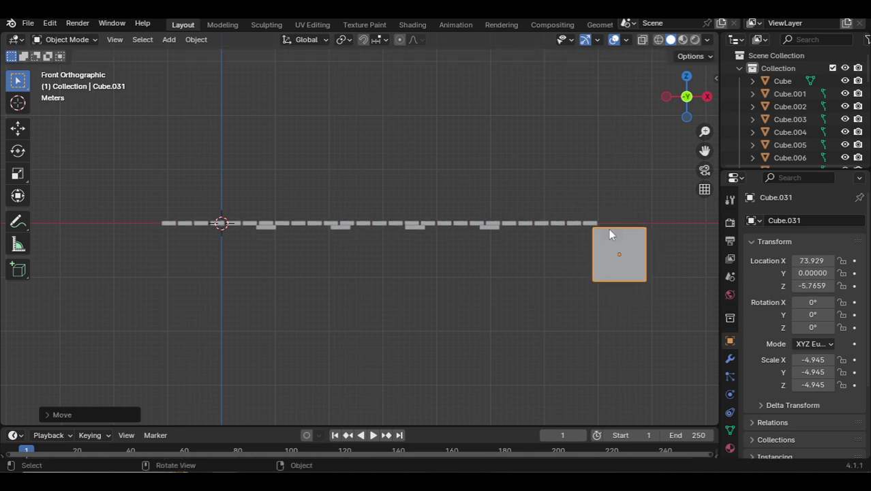
Step: Widen the end block along Y beyond the crossbeams, to a scale magnitude of about 11.4
key("KP_7")
key("s")
key("y")
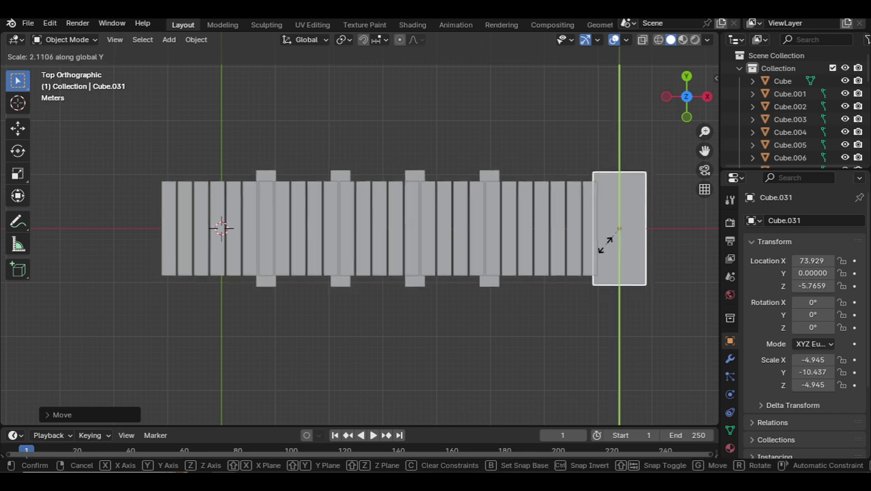
left_click(600, 266)
Step: Duplicate the end block along X to the opposite end of the deck, at about X -15.9 m
key("shift+d")
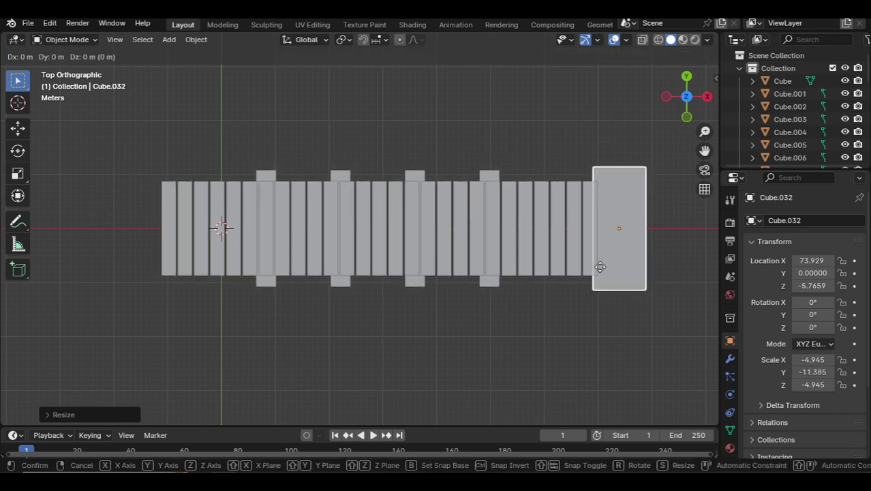
key("x")
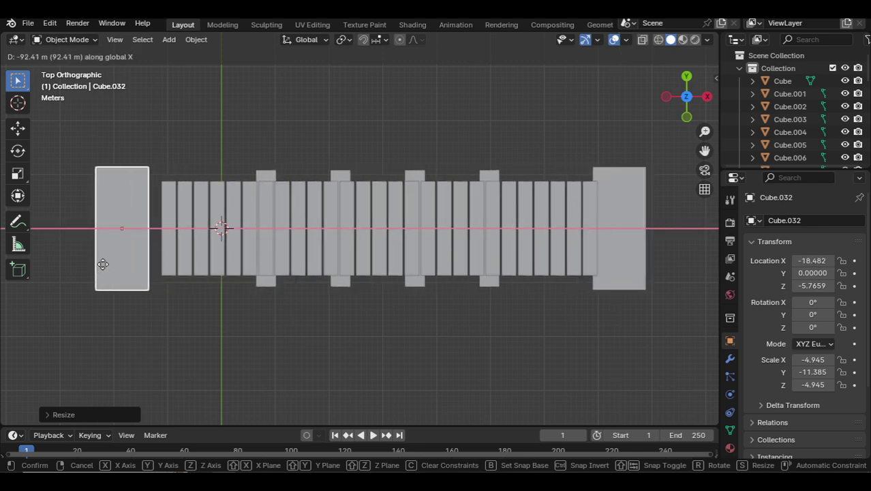
left_click(116, 265)
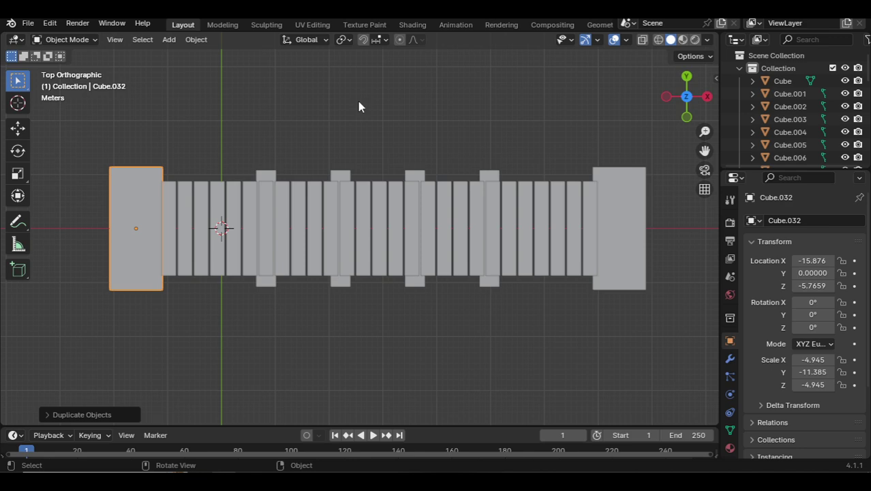
Step: Add another cube in front view and move it to the deck's middle, at about X 23.7 m, Z 0.49 m
key("KP_1")
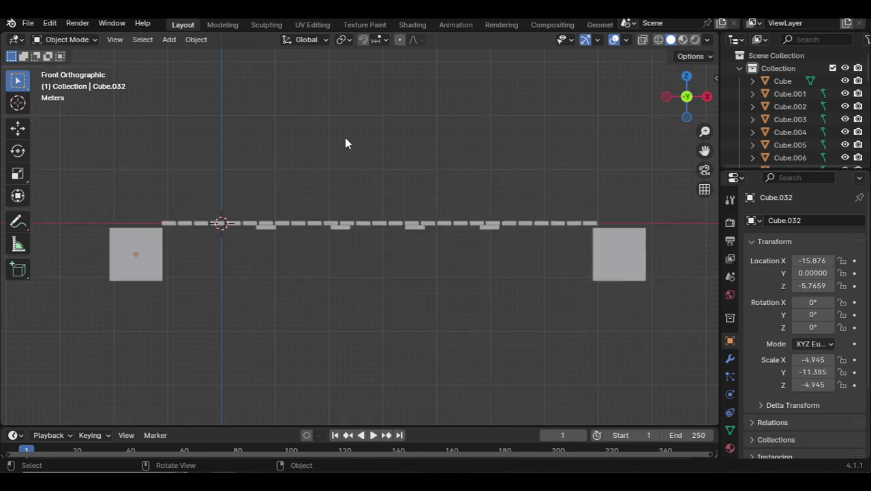
scroll(351, 247, "up", 1)
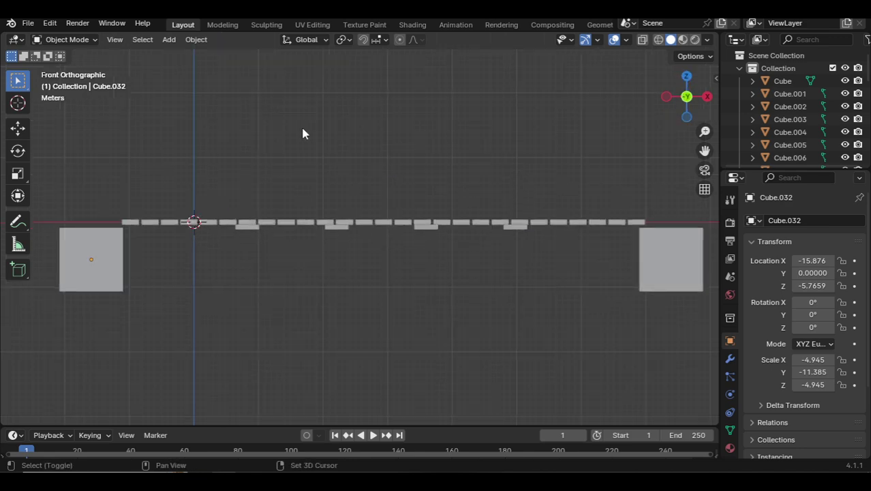
key("shift+a")
mouse_move(301, 126)
left_click(357, 144)
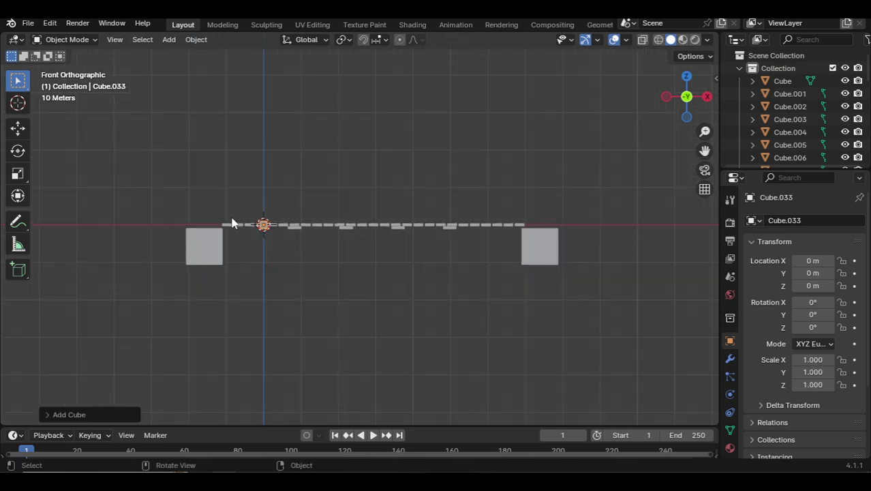
key("g")
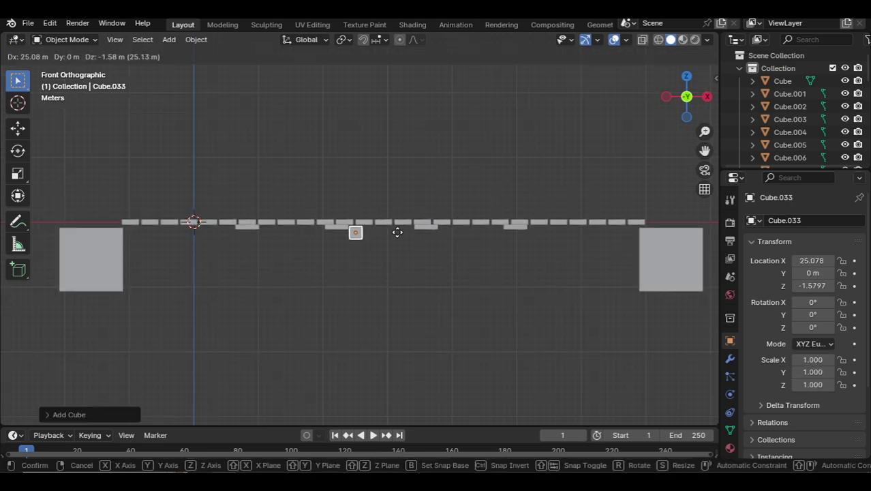
left_click(383, 225)
Step: Stretch the new cube into a long beam with X scale about 46.5 and shift it to about X 27.7 m
key("s")
key("x")
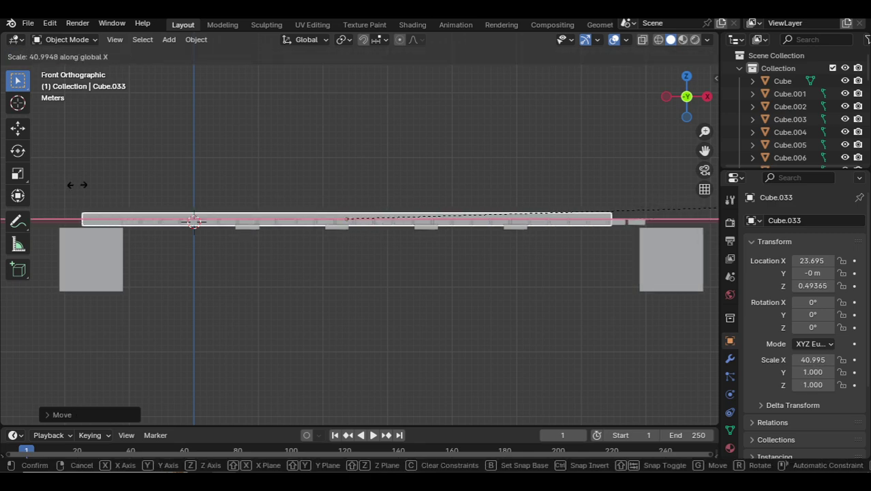
left_click(217, 172)
scroll(233, 218, "down", 2)
key("g")
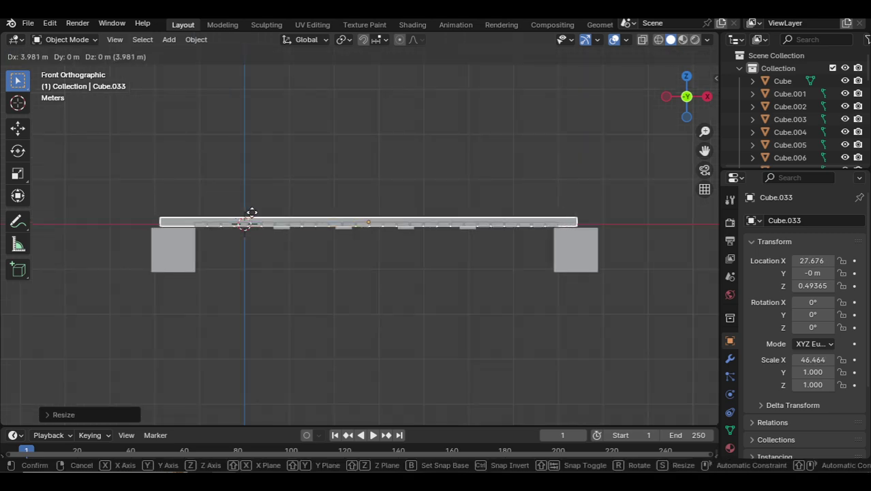
left_click(251, 213)
Step: Lower the long beam along Z to about -2.57 m, just beneath the crossbeams
scroll(327, 214, "up", 1)
key("Tab")
scroll(307, 200, "up", 1)
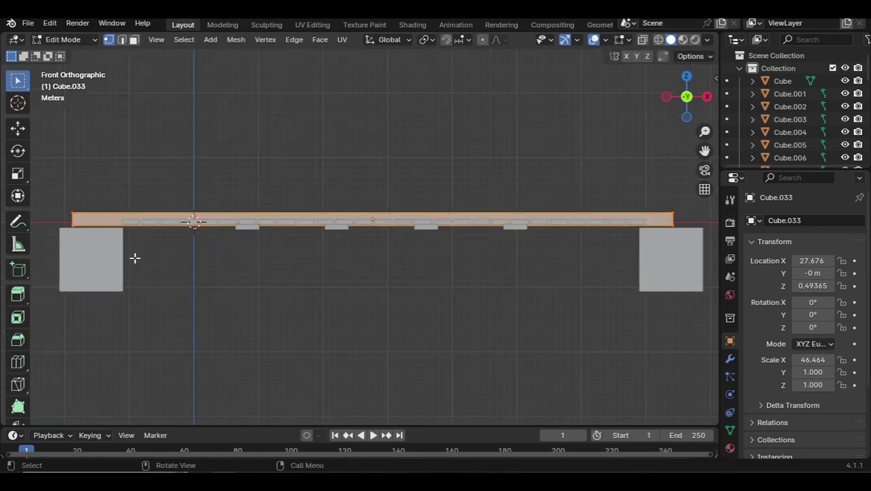
key("Tab")
key("g")
key("z")
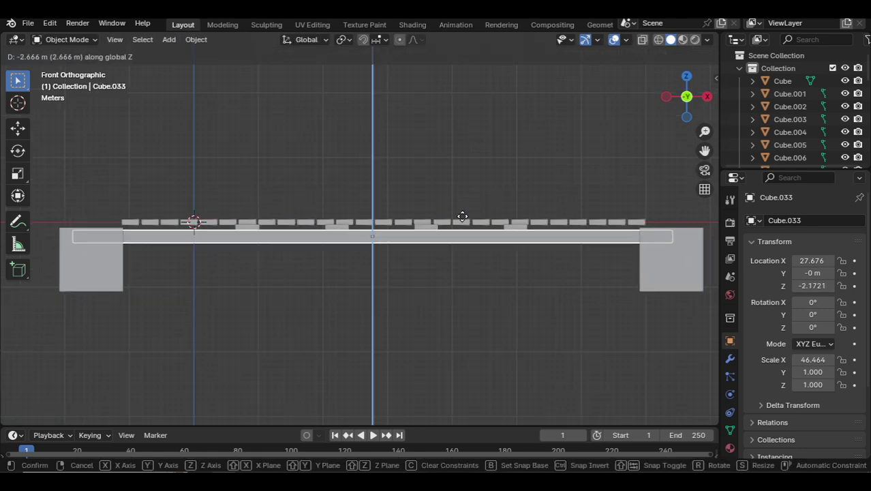
left_click(469, 215)
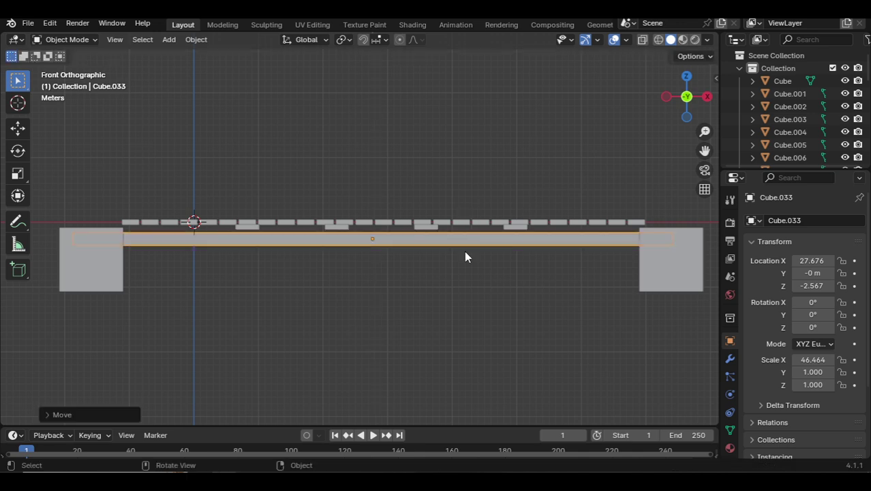
Step: Lengthen the beam to an X scale of about 48.75 and centre it between the end blocks at about X 28.8 m
key("s")
key("x")
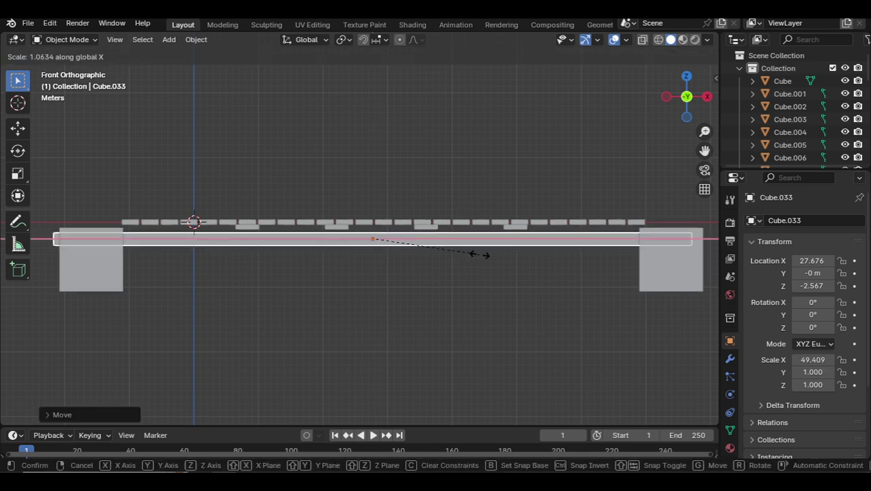
left_click(493, 260)
key("s")
key("x")
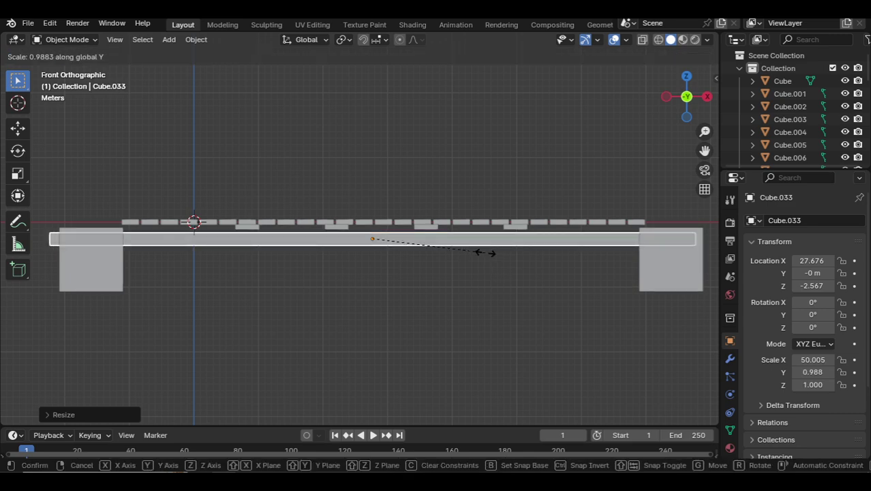
left_click(471, 247)
key("g")
key("x")
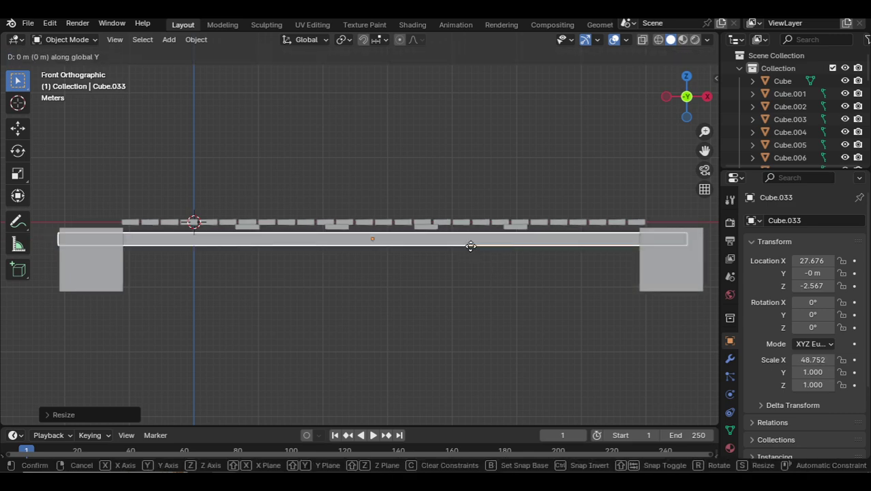
left_click(481, 248)
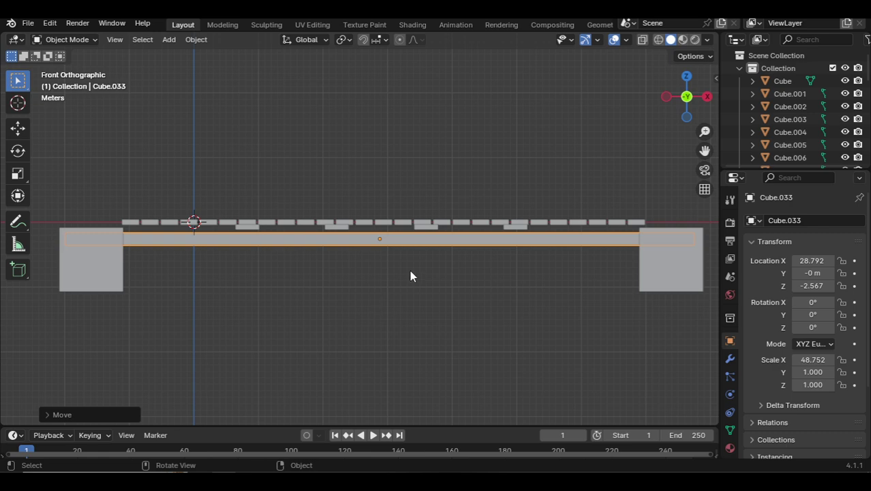
Step: Divide the long beam crosswise along its length with a loop cut of 99 cuts
key("Tab")
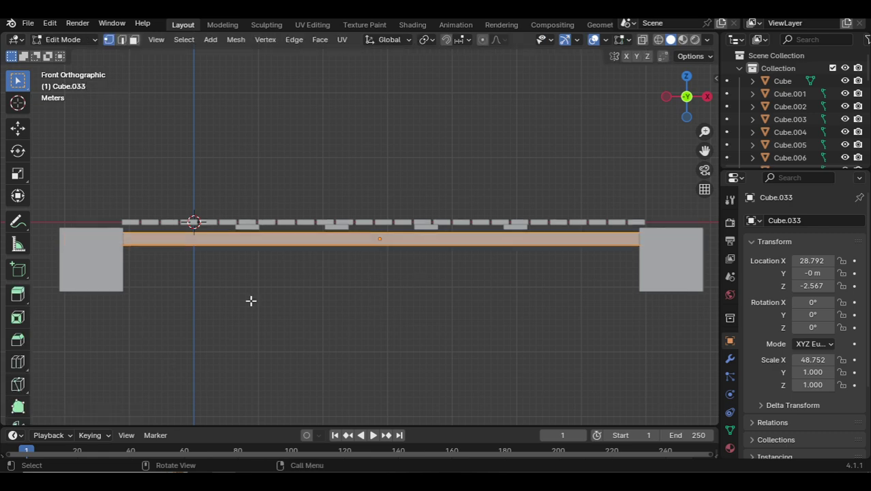
left_click(17, 362)
left_click(387, 228)
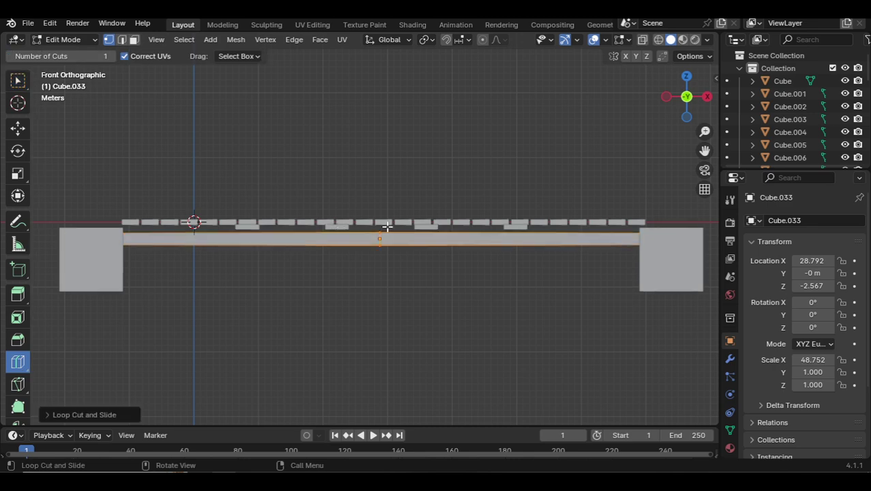
left_click(90, 414)
left_click_drag(162, 298, 207, 298)
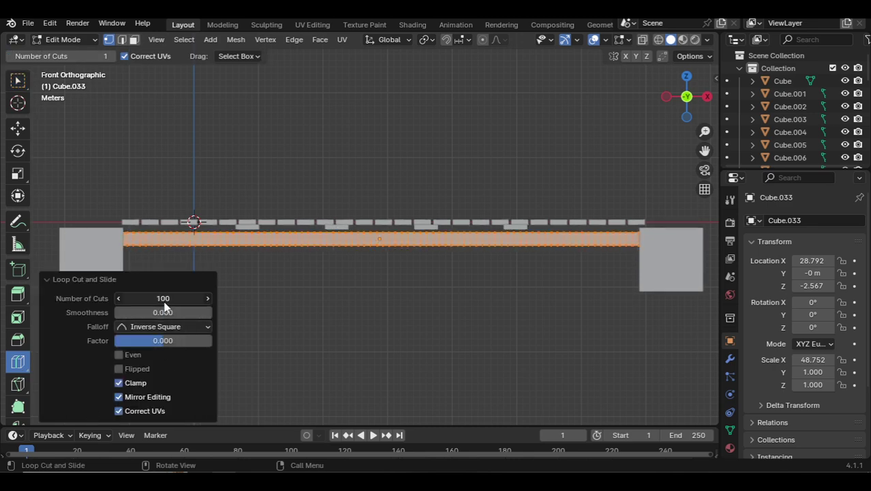
key("Return")
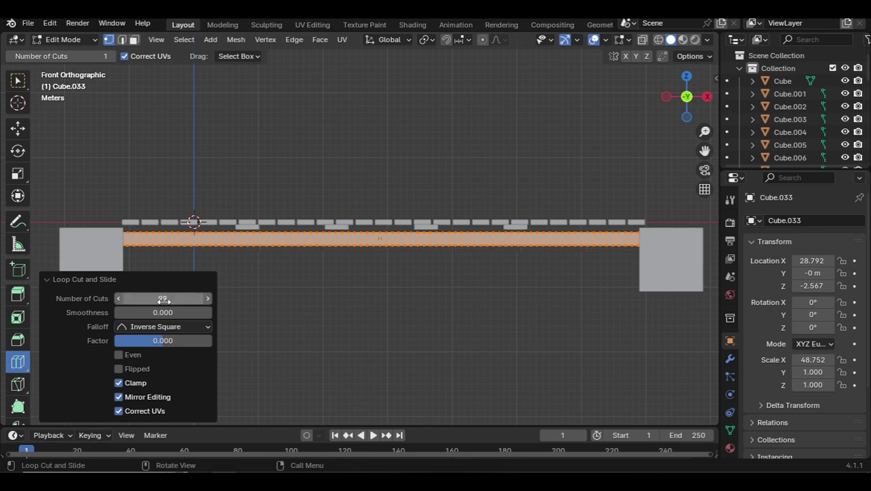
left_click(18, 81)
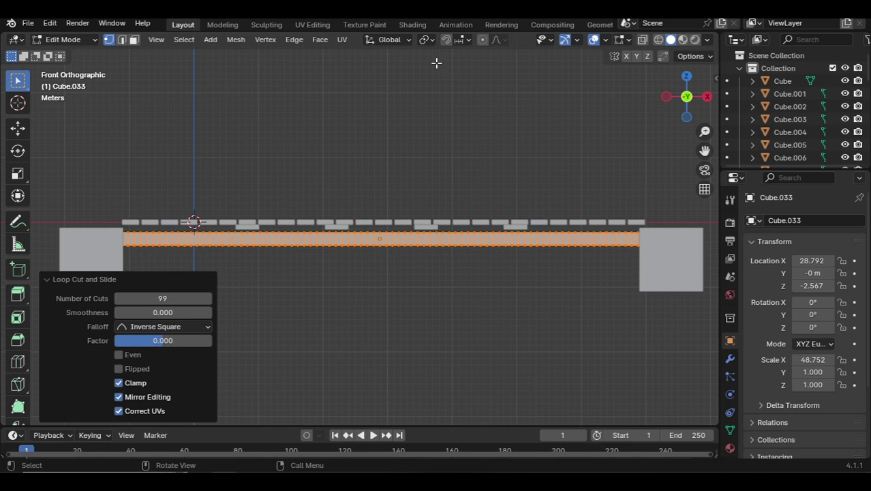
Step: Enable proportional editing and select the edge loop at the middle of the beam
left_click(493, 41)
left_click(483, 40)
left_click(423, 164)
scroll(403, 208, "up", 2)
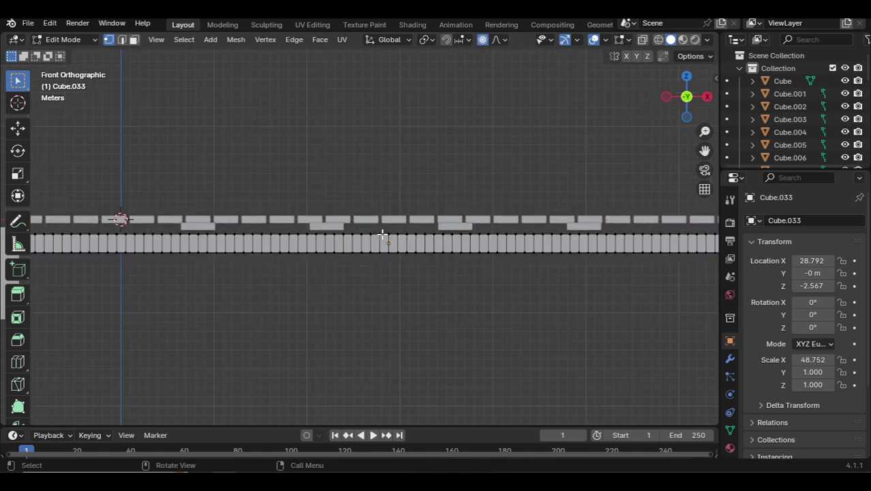
left_click(398, 254, "alt")
scroll(401, 255, "down", 2)
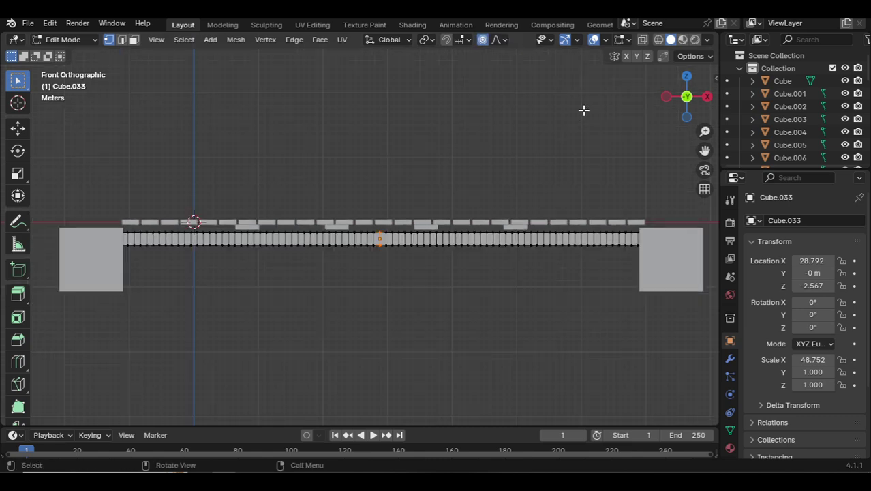
Step: Turn on X-ray and select all vertices of the edge loop at the middle of the long beam
left_click(643, 40)
scroll(396, 193, "up", 2)
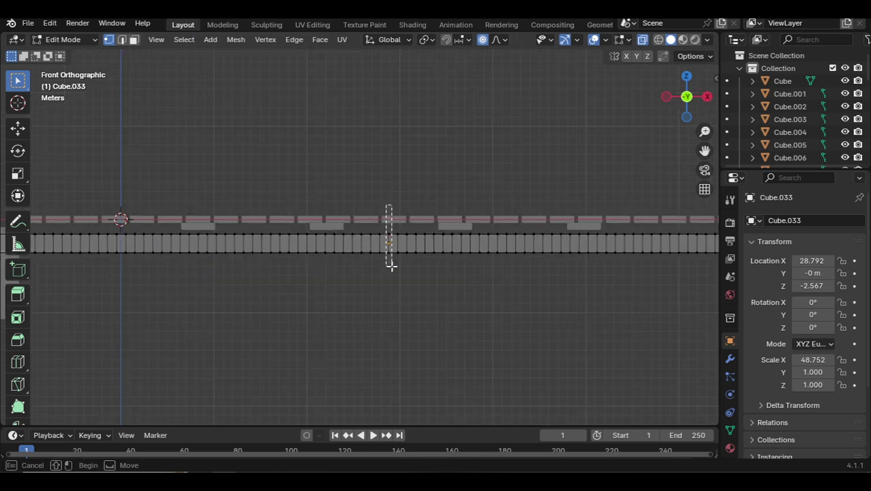
left_click_drag(392, 266, 391, 266)
Step: Raise the middle loop about 24.29 m along Z with Smooth proportional falloff at a size of about 49.8 m to arch the beam
scroll(409, 225, "down", 2)
key("g")
key("z")
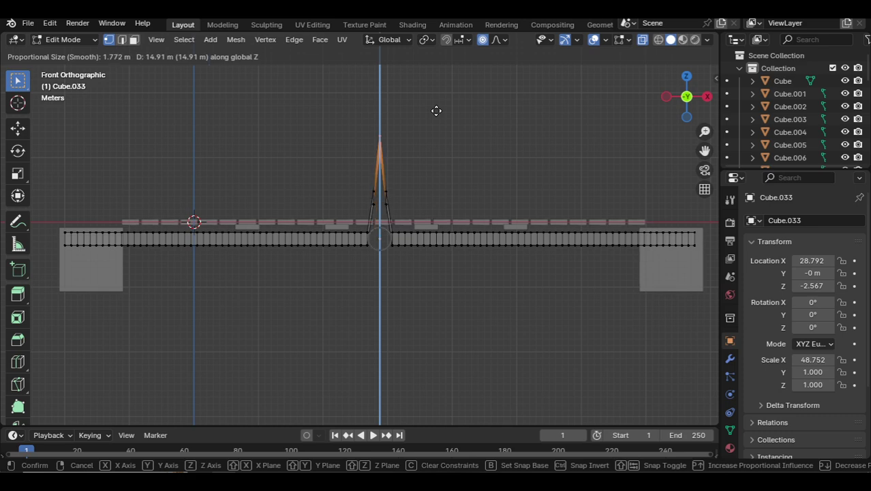
scroll(436, 111, "down", 20)
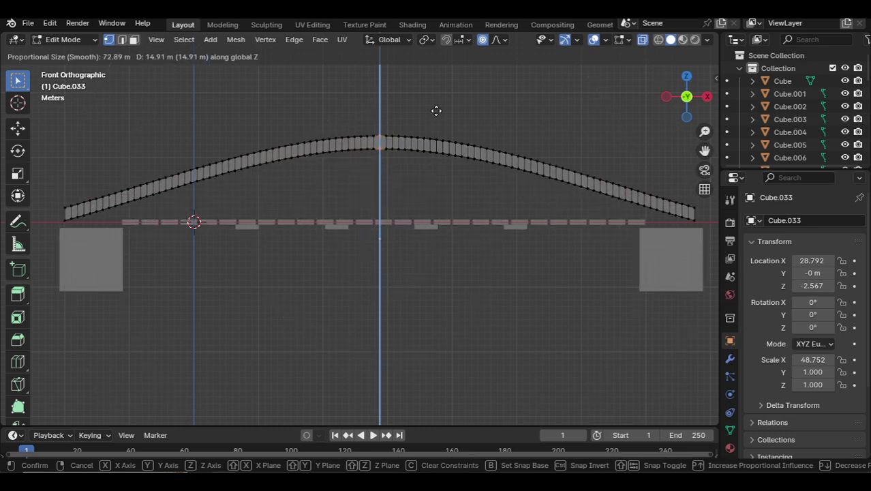
scroll(437, 110, "up", 3)
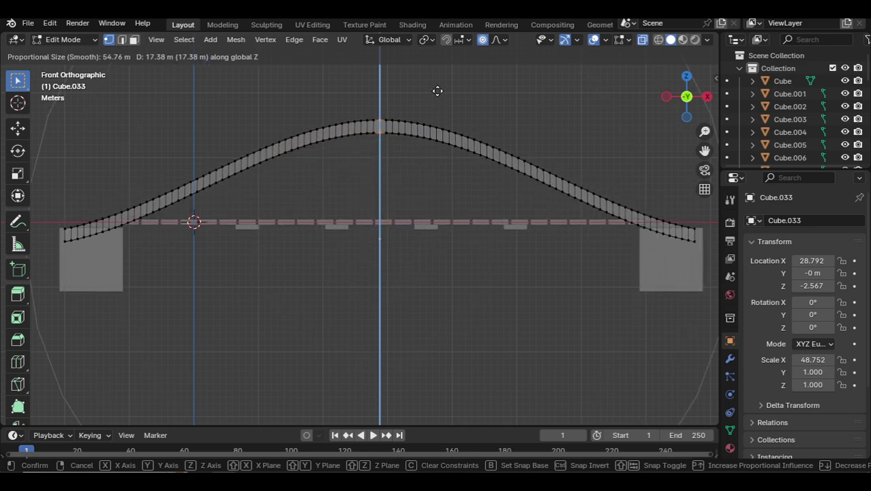
mouse_move(440, 50)
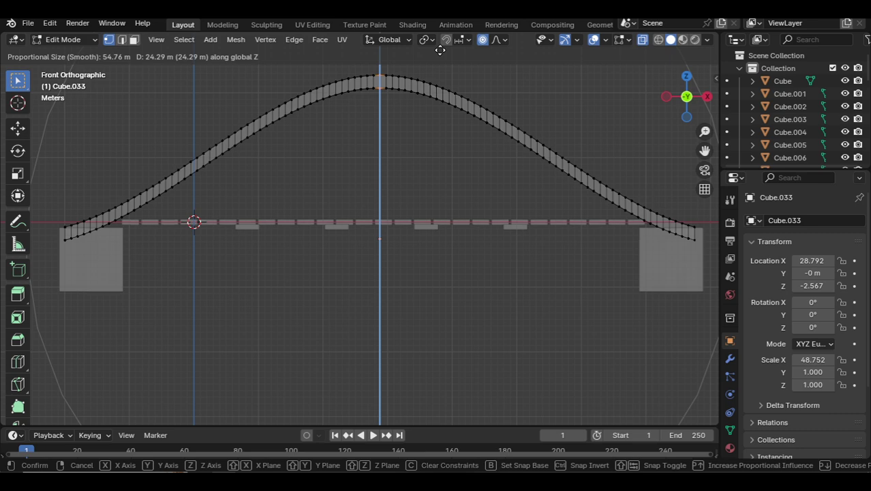
scroll(441, 50, "up", 2)
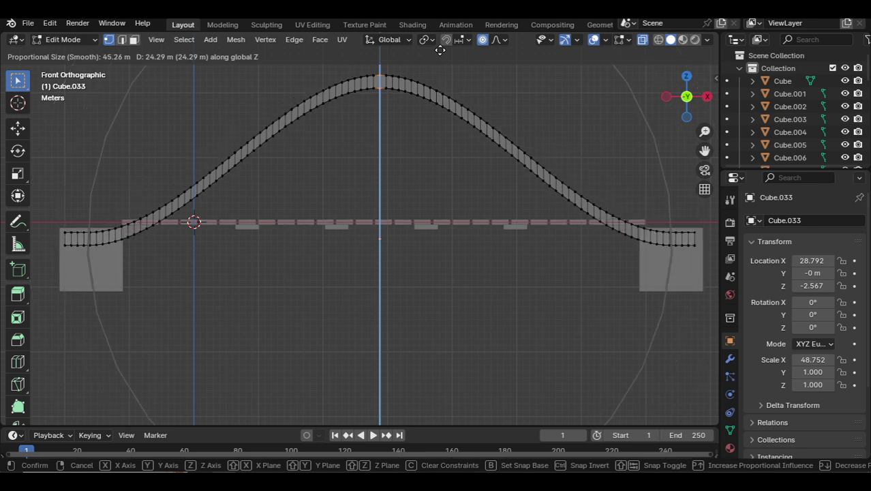
scroll(441, 50, "down", 1)
left_click(441, 50)
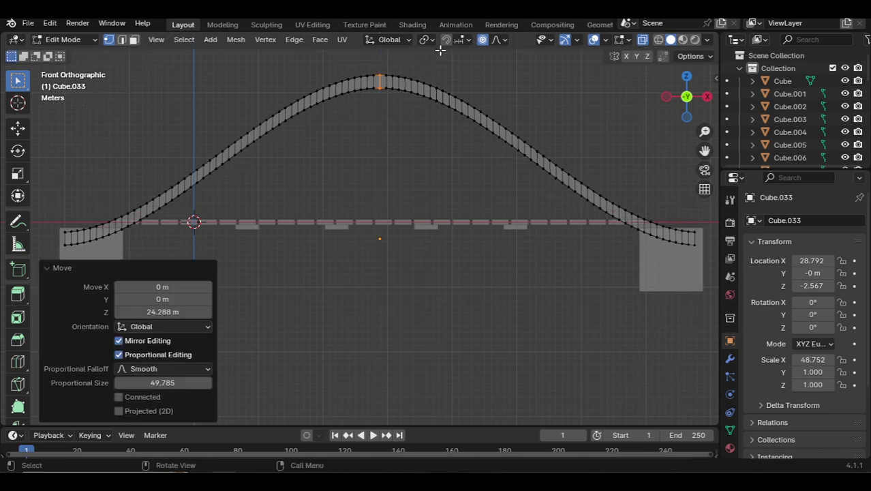
Step: Move the arched beam about 9.77 m along Y to one side of the bridge deck
key("Tab")
scroll(506, 132, "down", 3)
middle_click_drag(506, 133, 382, 145)
key("KP_1")
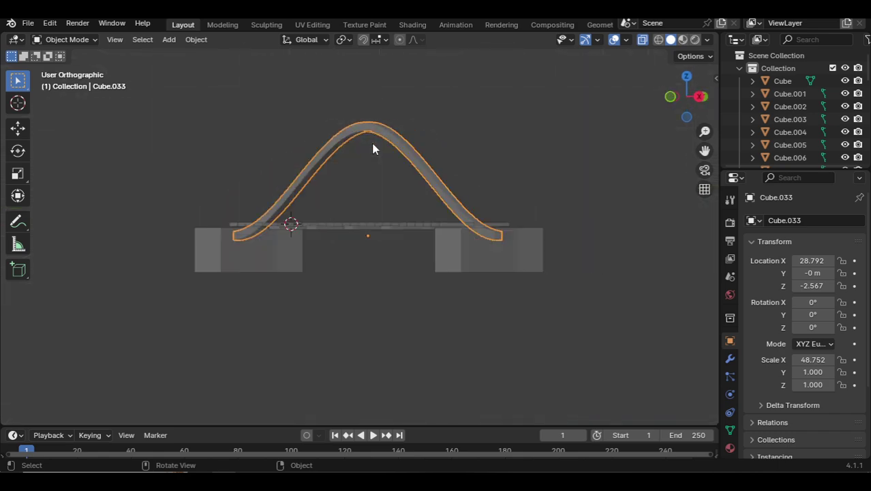
key("KP_3")
scroll(373, 143, "up", 2)
middle_click_drag(349, 116, 286, 169, "shift")
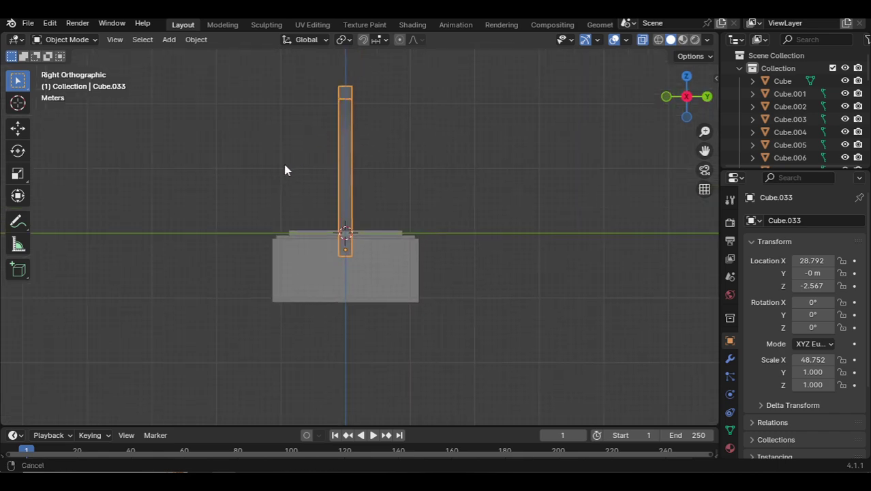
key("g")
key("x")
key("y")
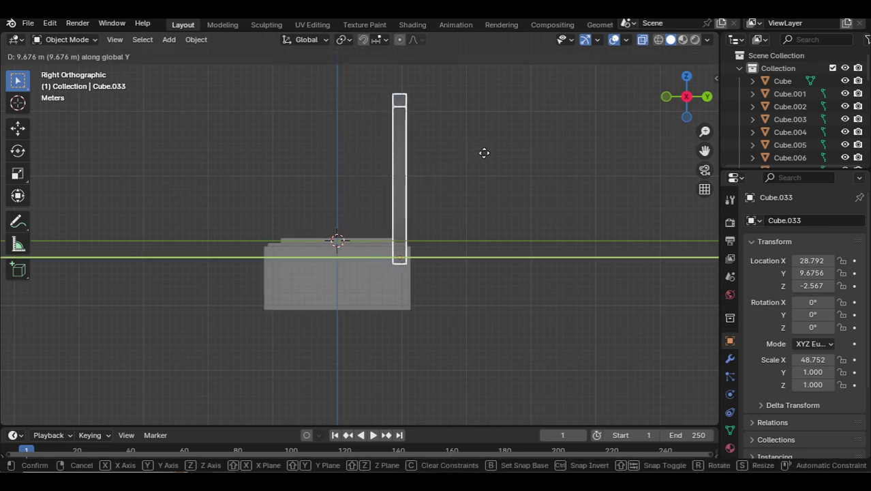
left_click(485, 157)
Step: Duplicate the arched beam along Y to the opposite side of the deck, at about Y -9.58 m
key("shift+d")
key("y")
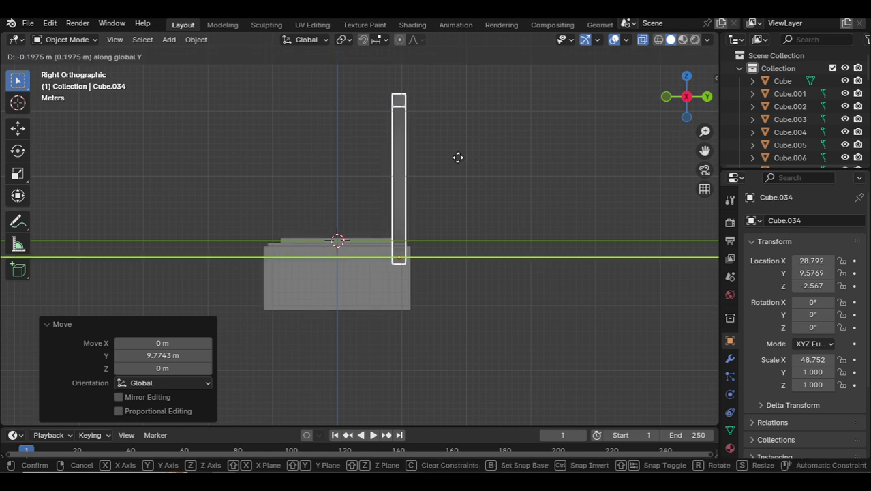
left_click(335, 153)
left_click(374, 142)
Step: Add a cylinder mesh and place it between deck and arch at about X 9.72 m, Z 4.62 m
key("KP_1")
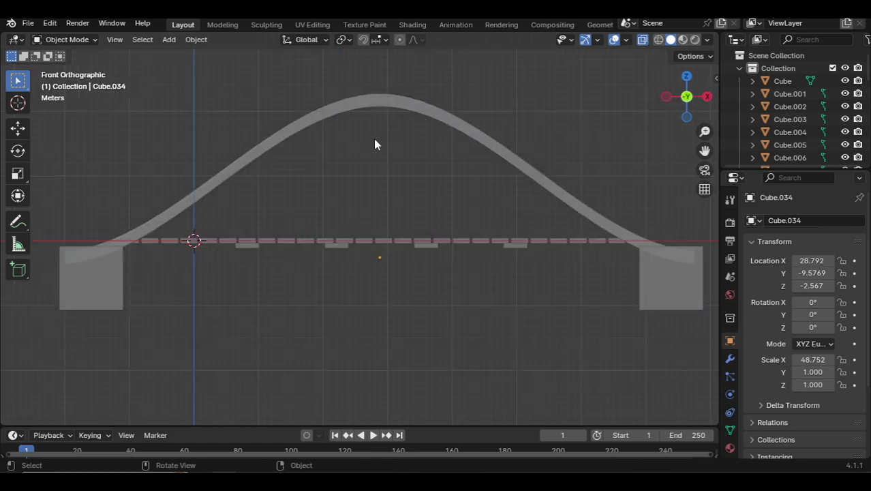
key("shift+a")
mouse_move(386, 150)
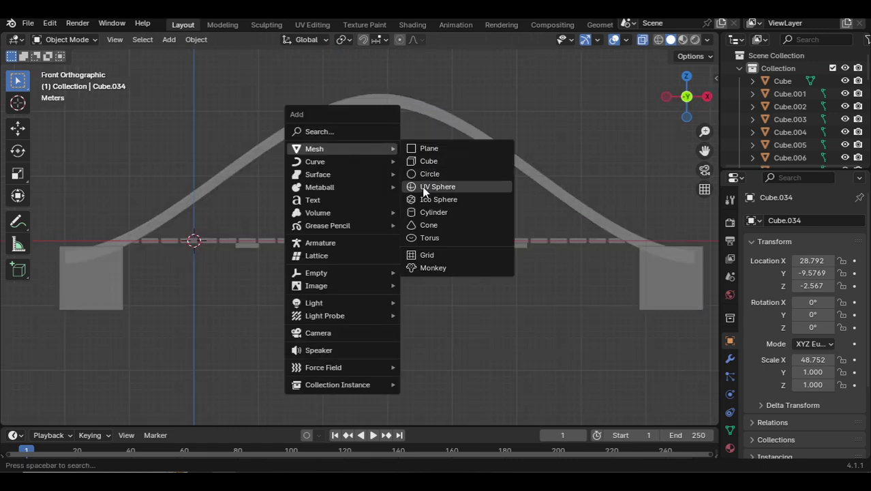
left_click(429, 212)
scroll(285, 204, "up", 2)
scroll(352, 196, "down", 3)
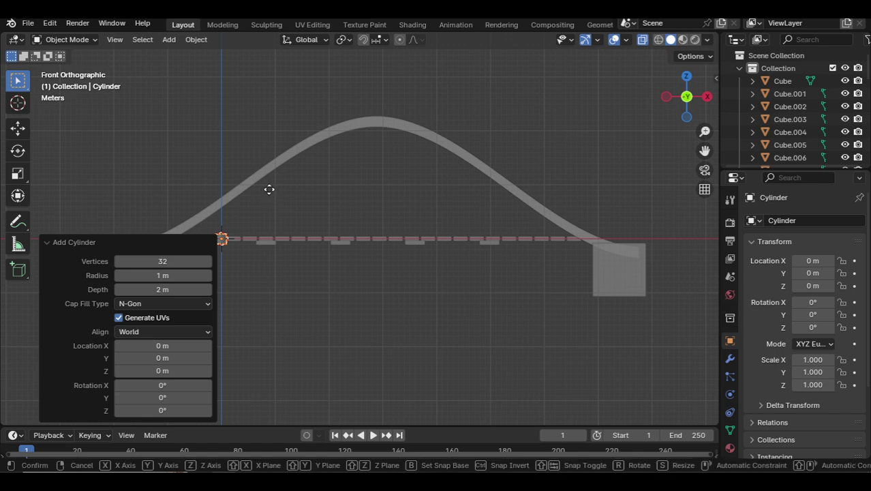
key("g")
left_click(311, 168)
Step: Scale the cylinder into a post of about 0.79 × 0.79 × 6.10 and stand it on the first crossbeam at about X 8.28 m, Z 5.24 m
scroll(278, 224, "up", 3)
key("s")
key("x")
key("z")
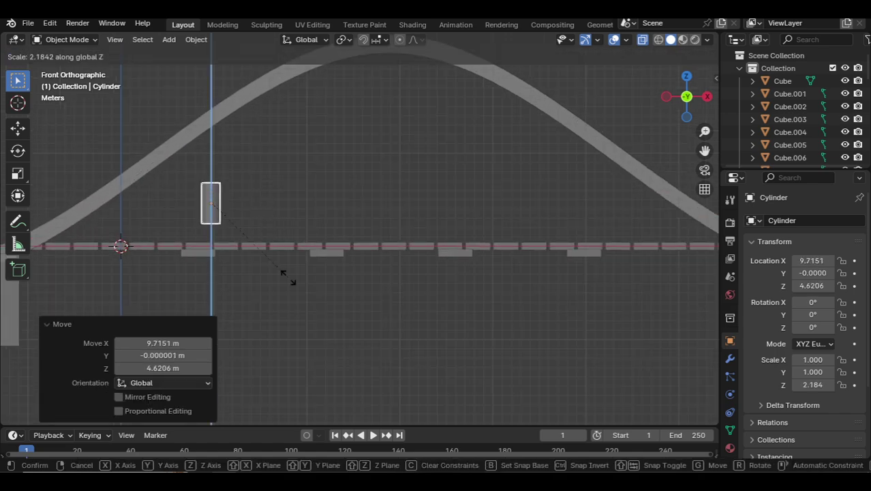
left_click(489, 71)
key("s")
left_click(335, 211)
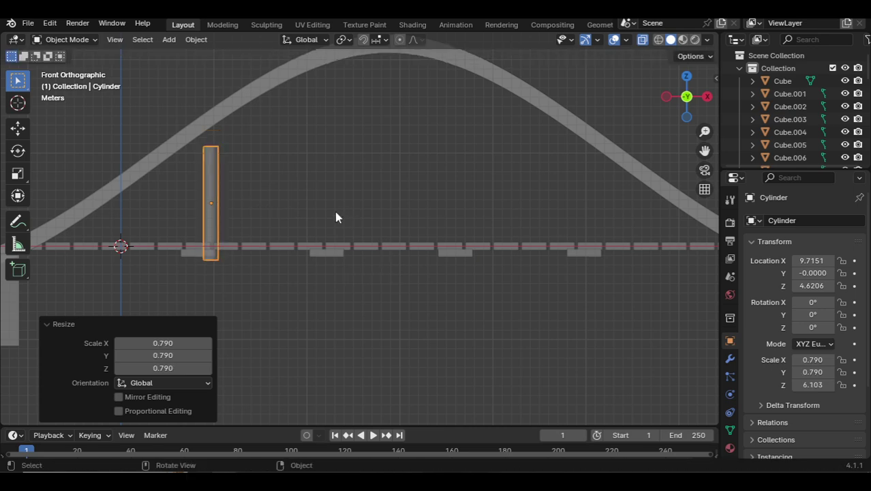
key("g")
left_click(304, 202)
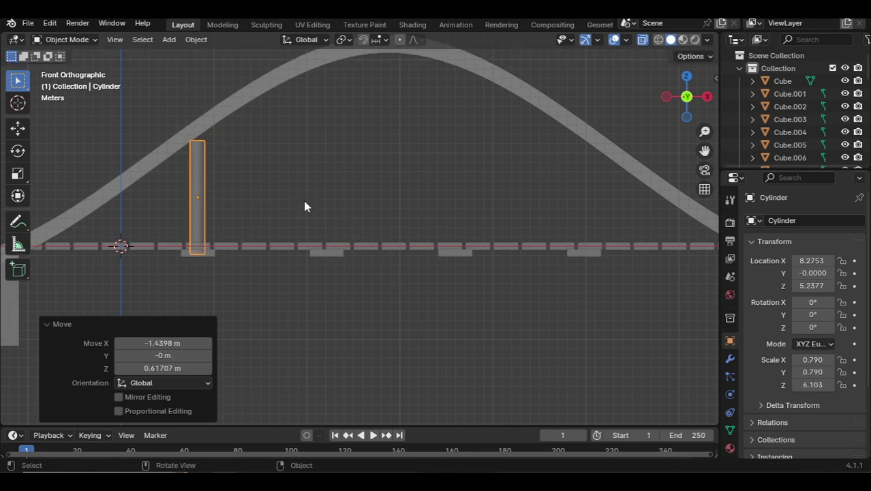
scroll(275, 186, "up", 2)
scroll(275, 186, "down", 2)
Step: Duplicate the post about 13.85 m along X and repeat it twice so each of the four crossbeams carries a post
key("shift+d")
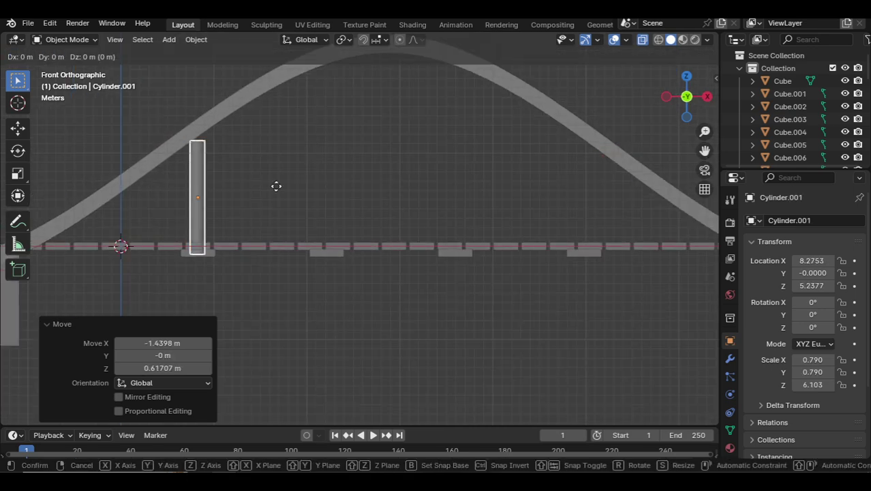
key("x")
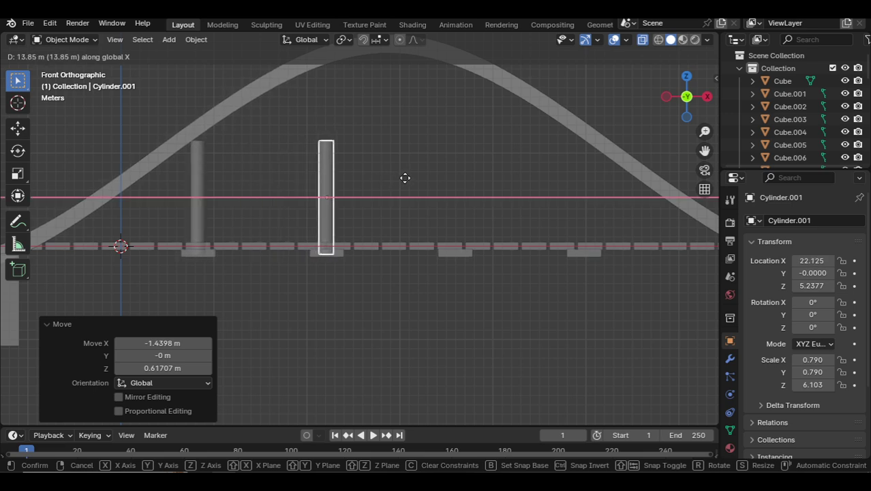
left_click(404, 178)
key("shift+r")
key("shift+r")
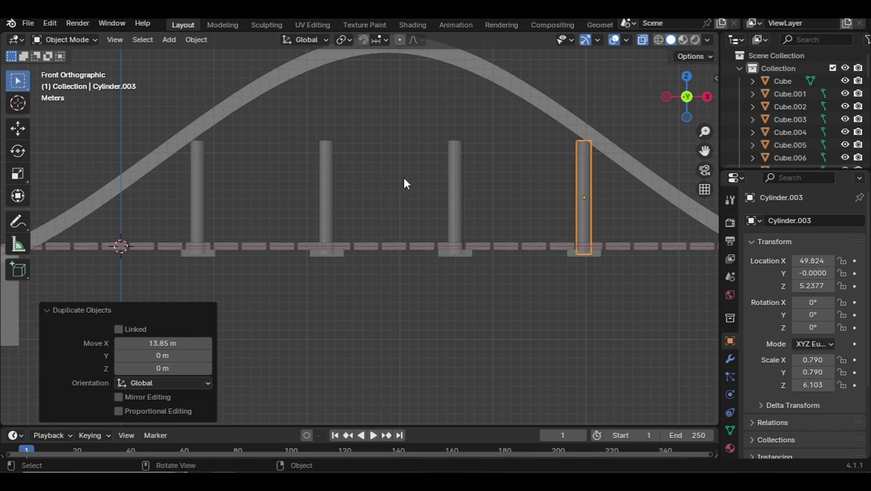
Step: Select the top vertices of the first post in Edit Mode
left_click(208, 163)
key("Tab")
left_click_drag(225, 113, 174, 158)
scroll(180, 130, "up", 4)
middle_click_drag(163, 140, 121, 228, "shift")
Step: Try to raise the first post's top vertices along Z with proportional editing enabled
key("g")
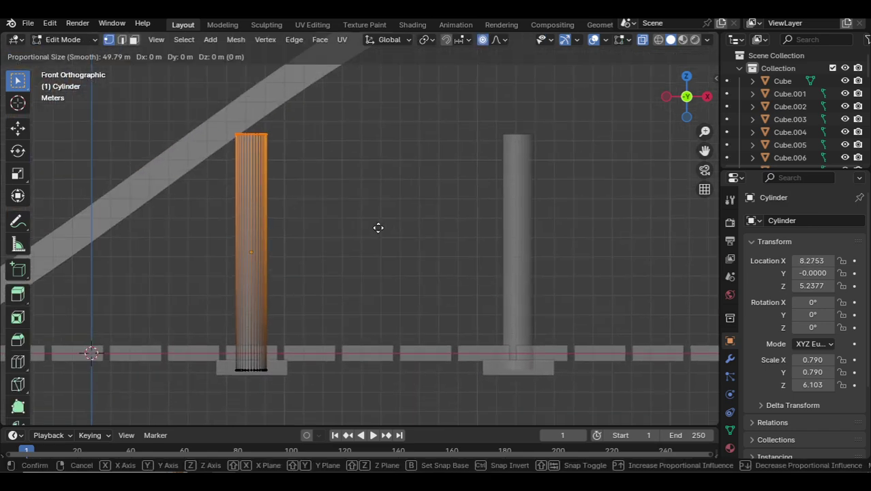
key("z")
left_click(369, 198)
key("ctrl+z")
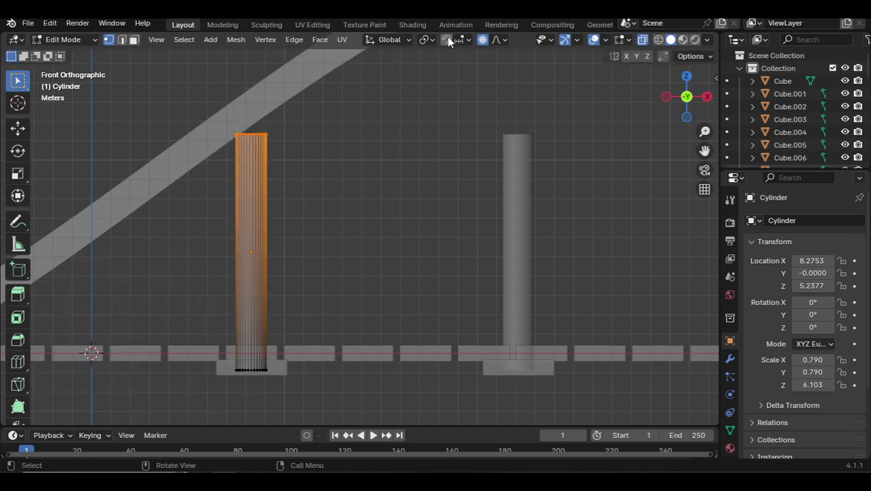
Step: Disable proportional editing and raise the first post's top vertices along Z into the arch
left_click(485, 42)
key("g")
key("z")
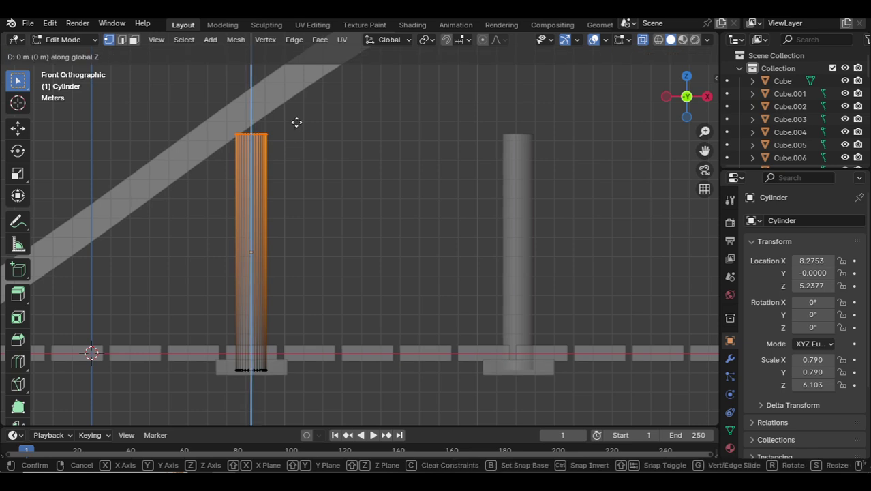
left_click(296, 113)
key("Tab")
Step: Extend the second post by raising its top vertices along Z until they reach into the arch
middle_click_drag(412, 163, 300, 207, "shift")
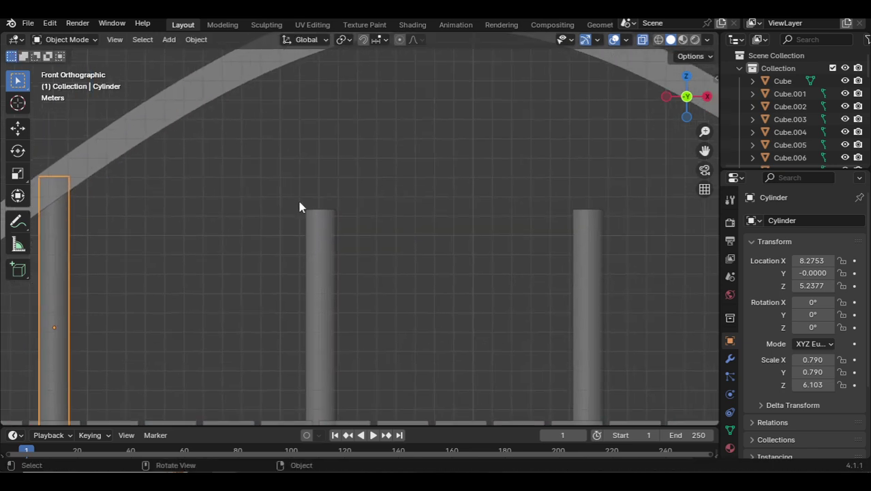
left_click(308, 227)
key("Tab")
left_click_drag(360, 176, 272, 243)
scroll(288, 237, "down", 2)
key("g")
key("z")
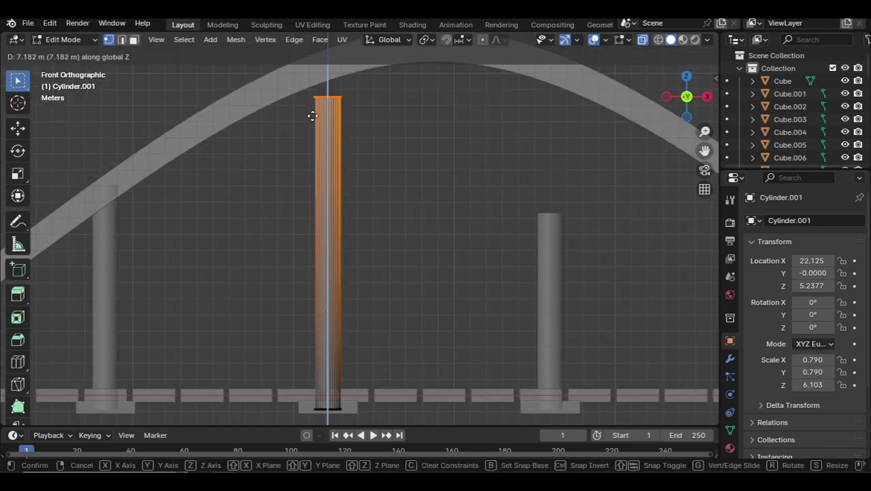
left_click(315, 89)
key("Tab")
left_click(399, 176)
Step: Raise the third post's top vertices about 9.05 m along Z so the post meets the arch
middle_click_drag(405, 184, 317, 209, "shift")
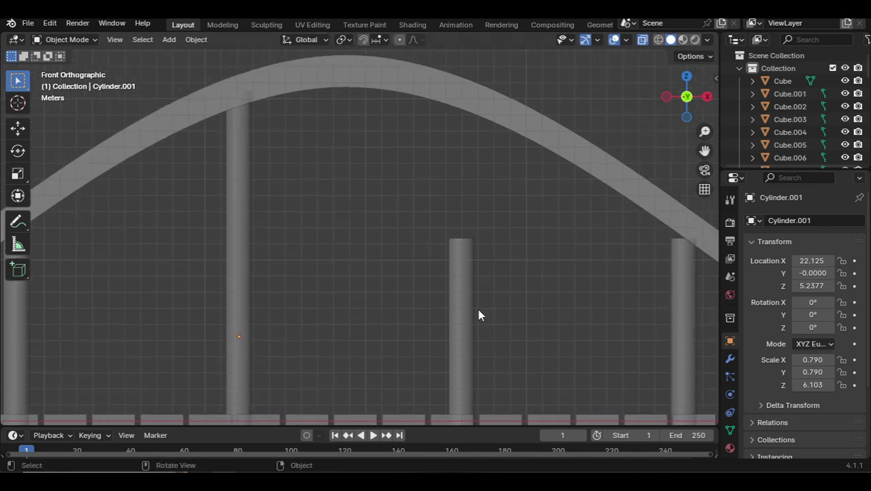
left_click(470, 304)
key("Tab")
left_click_drag(500, 206, 420, 258)
key("g")
key("z")
left_click(415, 133)
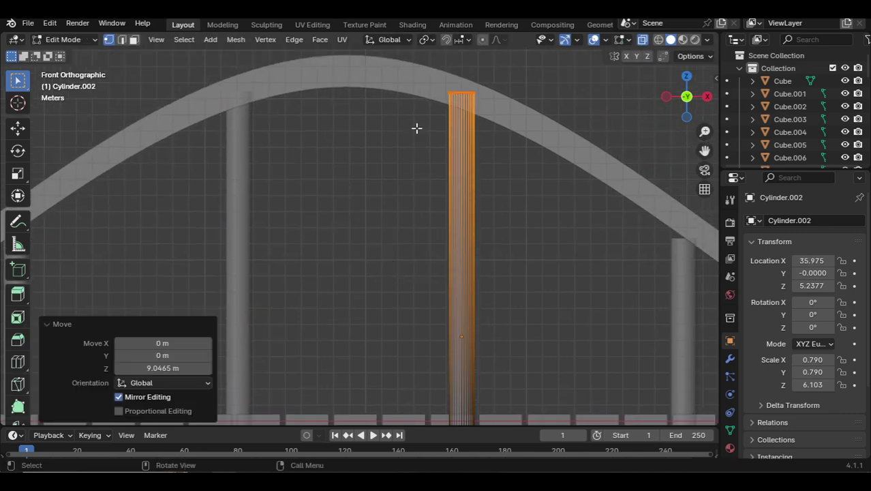
Step: Raise the fourth post's top vertices about 1.15 m along Z so the post meets the arch
key("Tab")
left_click(577, 205)
middle_click_drag(576, 204, 273, 189, "shift")
scroll(499, 249, "up", 3)
left_click(501, 249)
key("Tab")
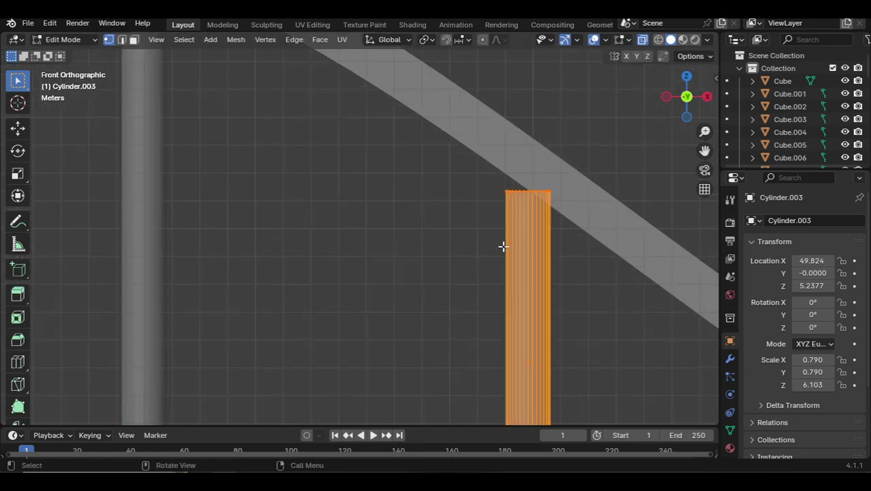
left_click_drag(571, 170, 467, 214)
key("g")
key("z")
left_click(470, 181)
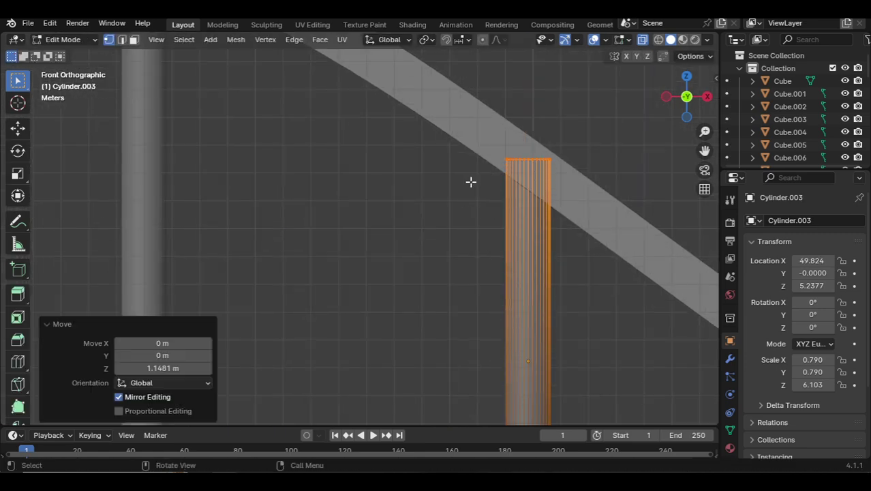
key("Tab")
Step: Try to select the posts together in Object Mode and view them from the side
scroll(401, 217, "down", 5)
middle_click_drag(427, 212, 333, 223)
left_click(305, 153, "shift")
middle_click_drag(276, 169, 265, 191)
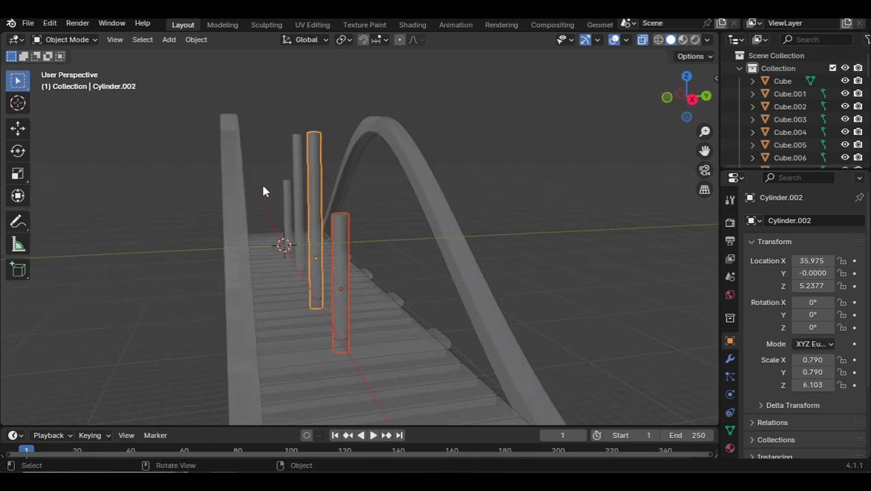
left_click(281, 196, "shift")
key("KP_3")
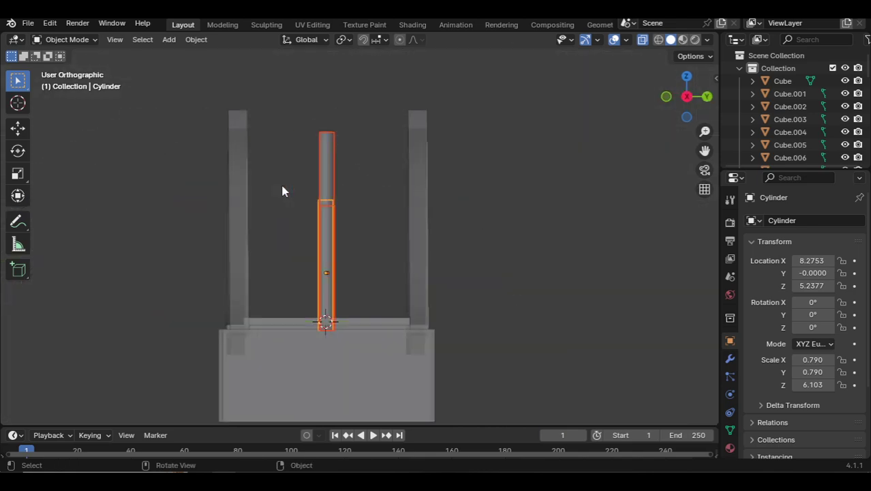
key("ctrl+z")
key("ctrl+z")
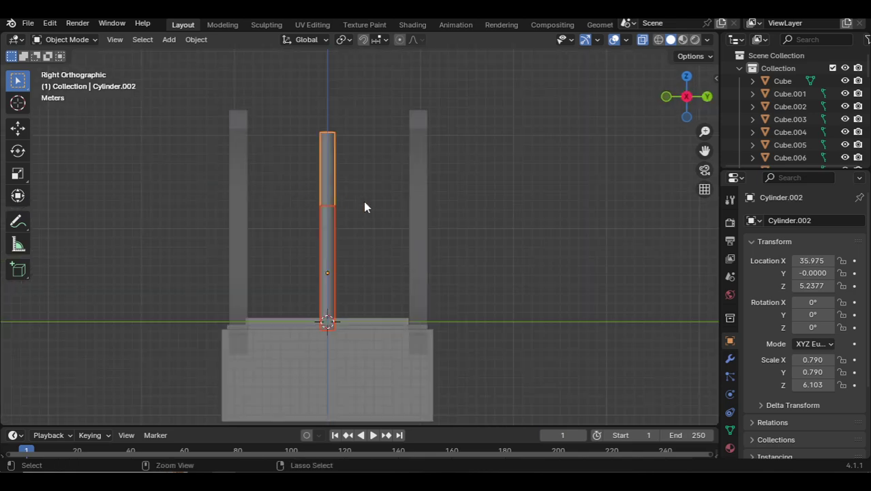
Step: Undo the height changes made to the fourth and third posts
key("Tab")
key("KP_1")
key("ctrl+z")
key("ctrl+z")
key("ctrl+z")
key("ctrl+z")
key("ctrl+z")
key("ctrl+z")
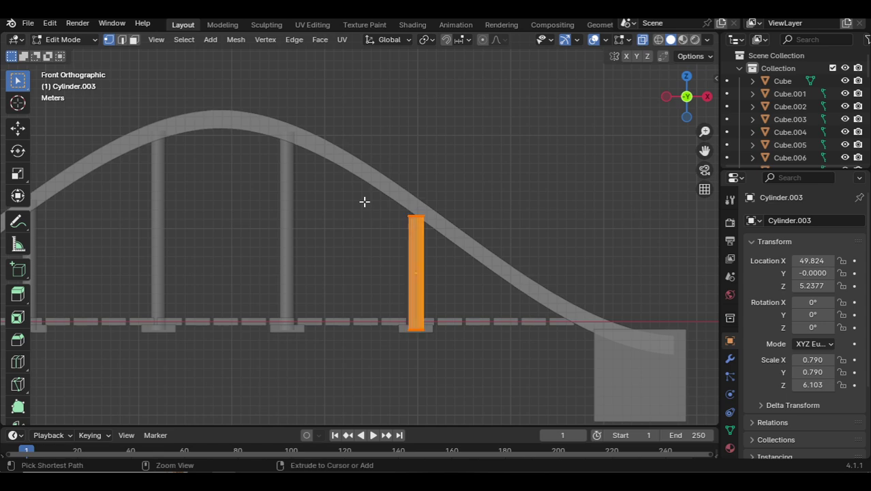
key("Tab")
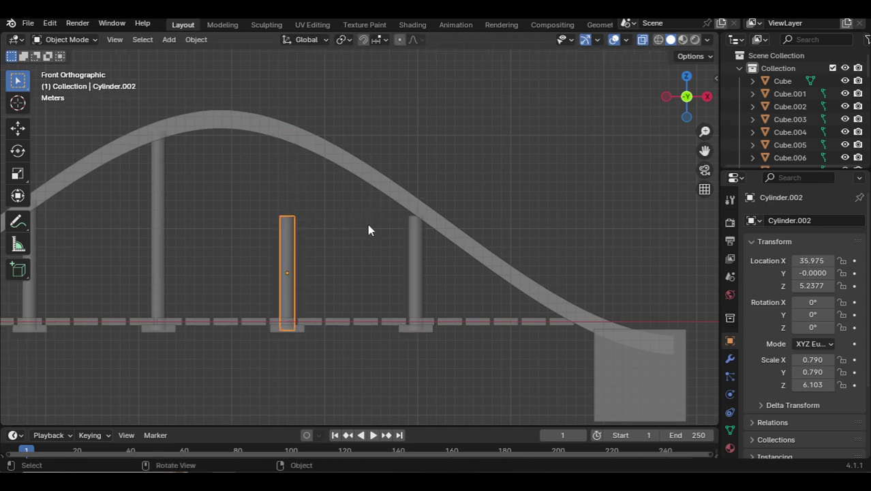
Step: Delete the fourth post
left_click(407, 240)
key("Delete")
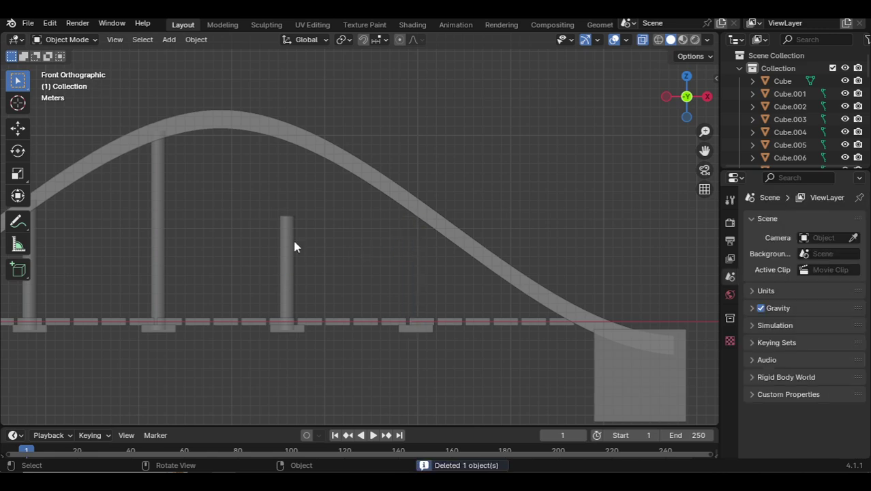
Step: Delete the third and second posts, keeping only the first one
left_click(292, 238)
key("Delete")
left_click(149, 226)
key("Delete")
middle_click_drag(217, 212, 505, 206, "shift")
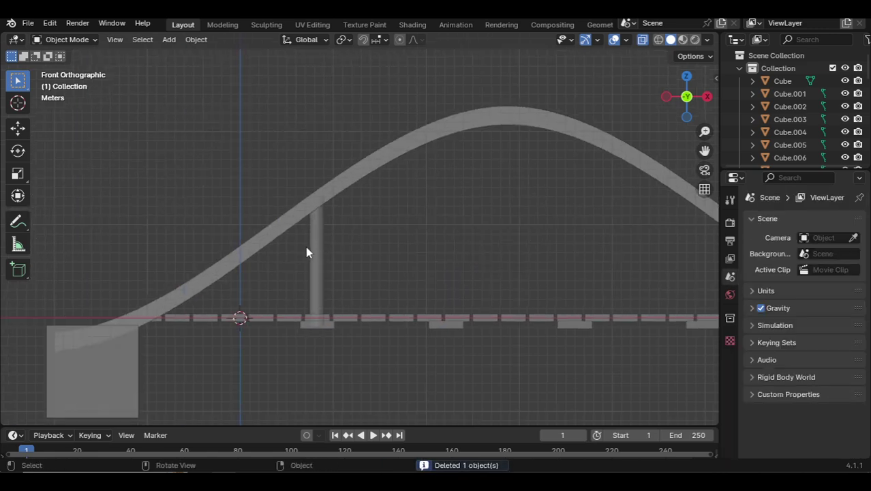
Step: Scale the remaining post uniformly to 0.35, and stretch it by about 2.85 along Z so it reaches from crossbeam to arch
left_click(315, 249)
scroll(359, 266, "up", 3)
key("s")
left_click(358, 260)
key("s")
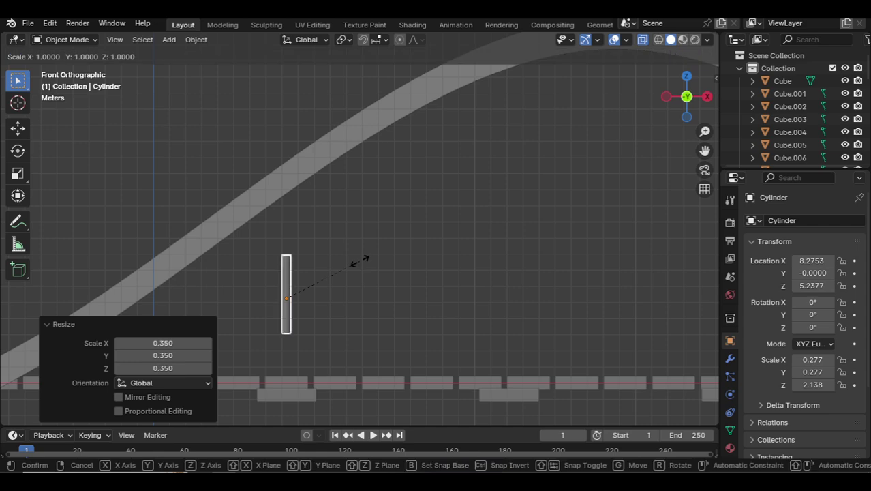
key("z")
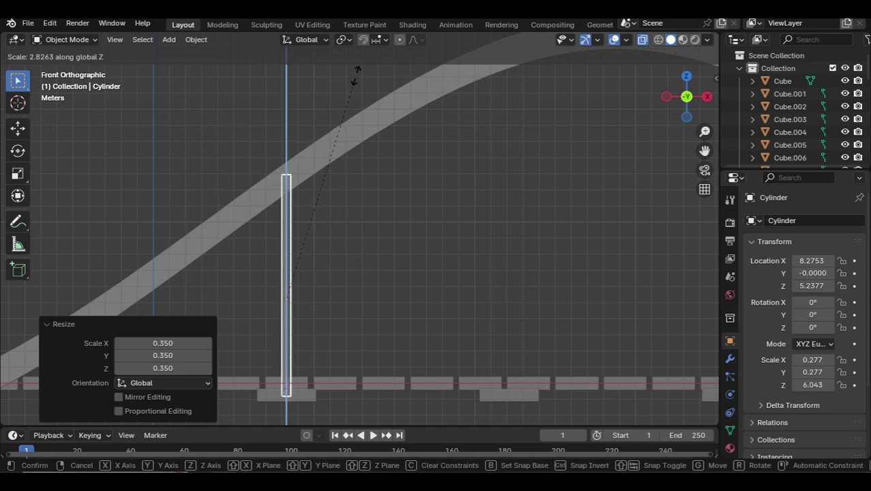
left_click(355, 78)
Step: Duplicate the slim post about 13.8 m along X, repeating twice so each of the four crossbeams carries a post
scroll(429, 222, "down", 1)
middle_click_drag(429, 222, 327, 204, "shift")
key("shift+d")
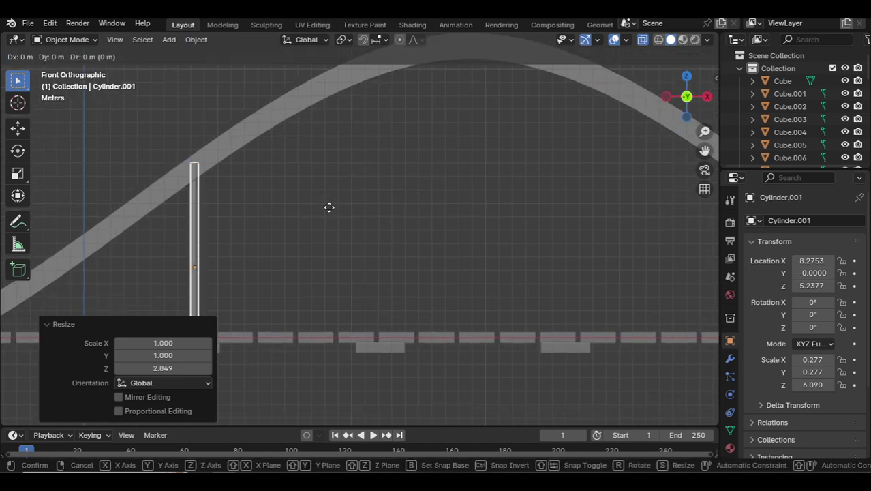
key("y")
key("x")
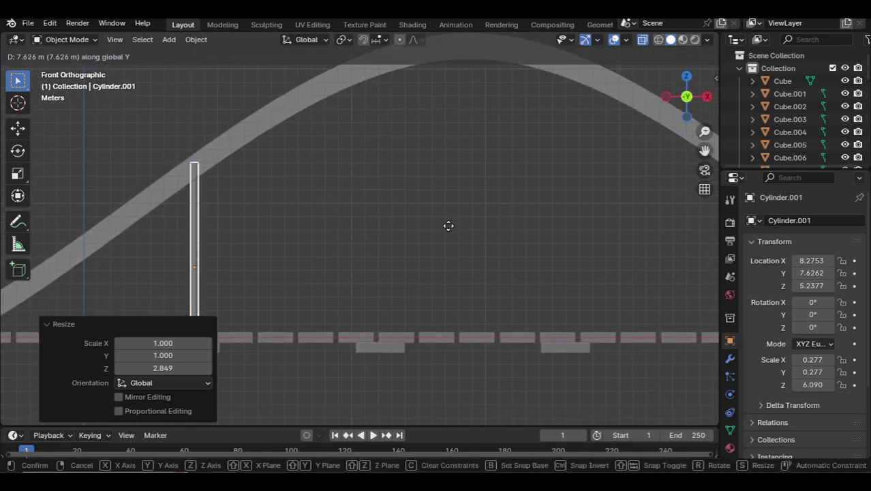
left_click(511, 224)
scroll(377, 229, "down", 4)
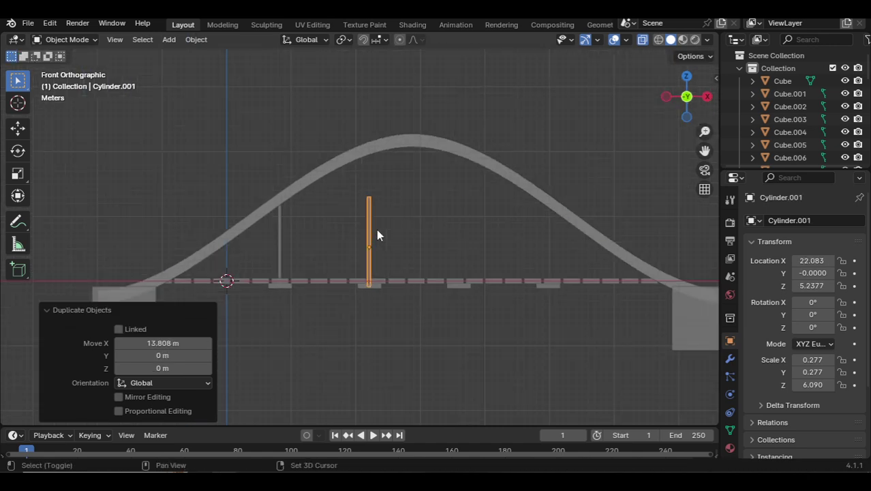
key("shift+r")
key("shift+r")
middle_click_drag(563, 249, 474, 253, "shift")
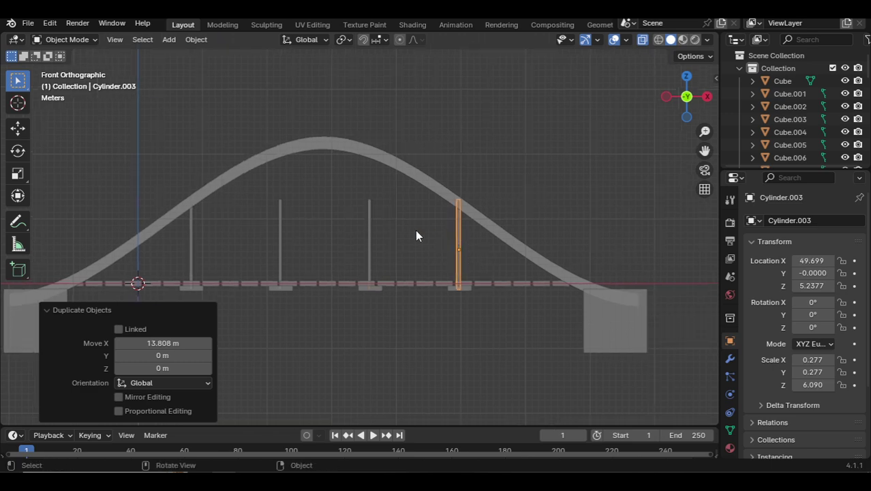
Step: Raise the top vertices of the two middle posts about 7.3 m along Z to meet the arch
left_click(366, 210)
left_click(281, 218, "shift")
key("Tab")
scroll(409, 163, "up", 1)
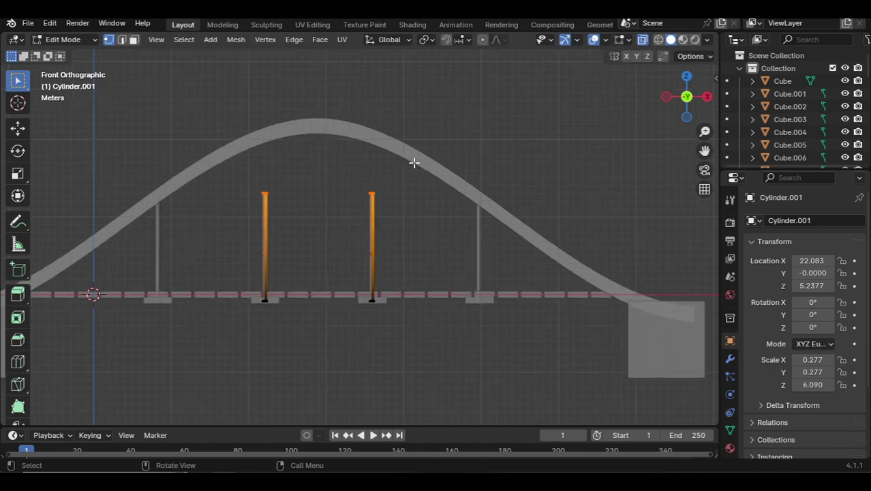
key("g")
key("z")
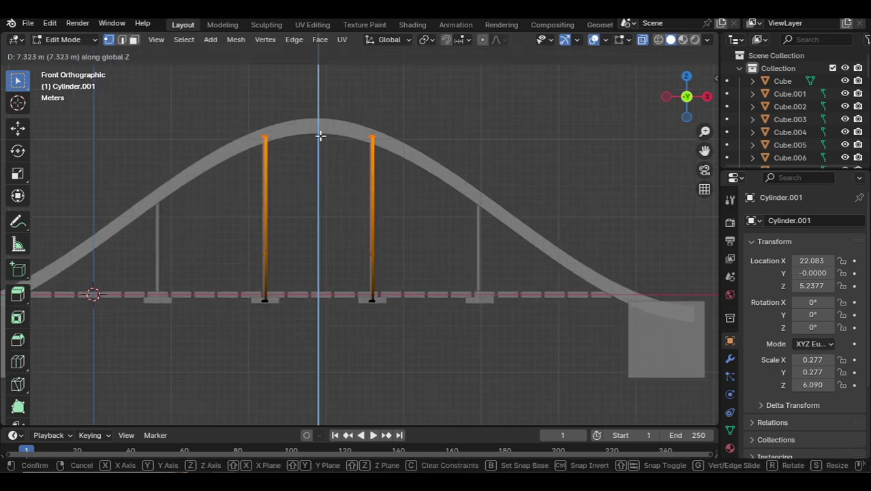
left_click(320, 135)
key("Tab")
Step: Move all four posts together about 9.8 m along Y to line them up under one of the arched beams
middle_click_drag(392, 141, 423, 146)
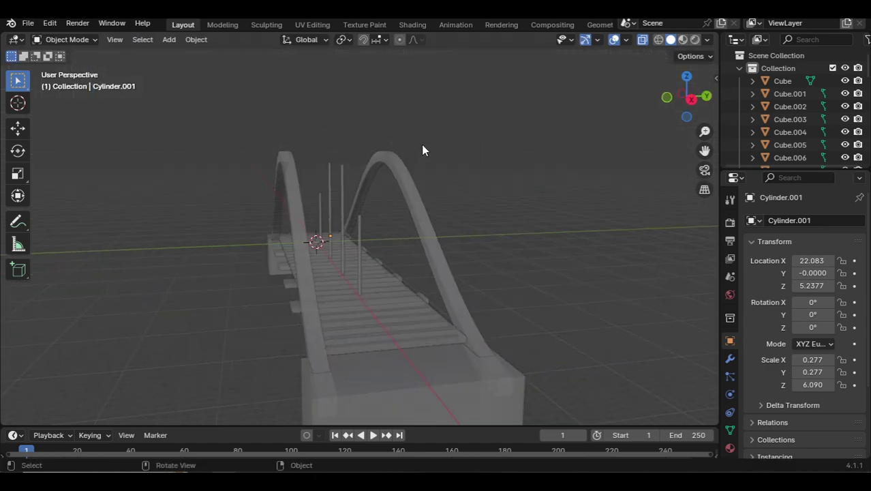
key("KP_3")
scroll(332, 150, "up", 2)
left_click_drag(317, 127, 369, 216)
scroll(369, 215, "up", 1)
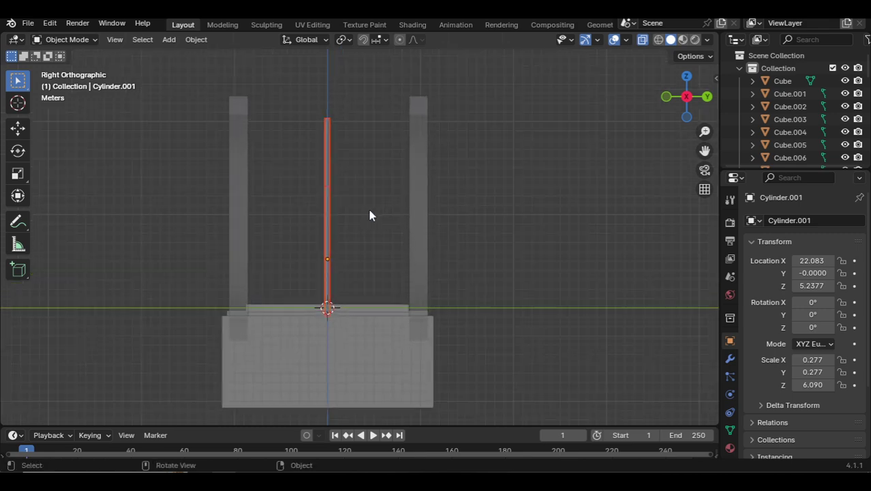
key("g")
key("y")
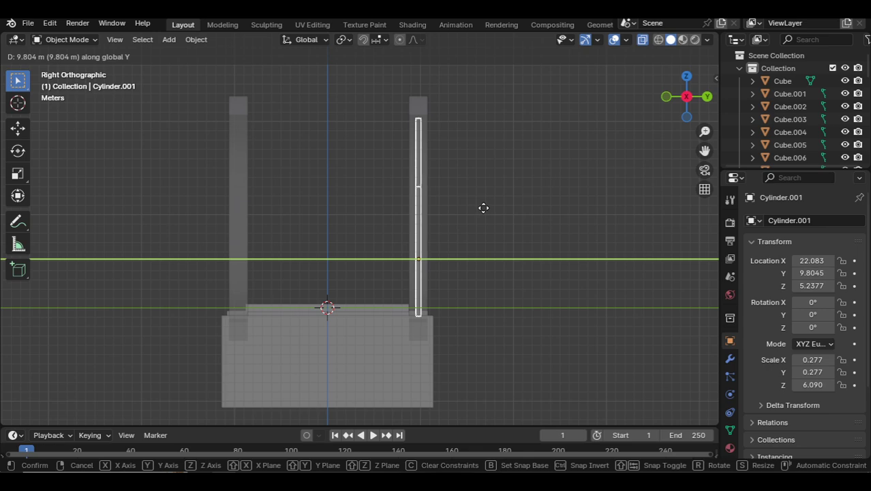
left_click(483, 207)
Step: Duplicate the row of posts along Y to about -9.6 m so the copies stand under the opposite arch
key("shift+d")
key("y")
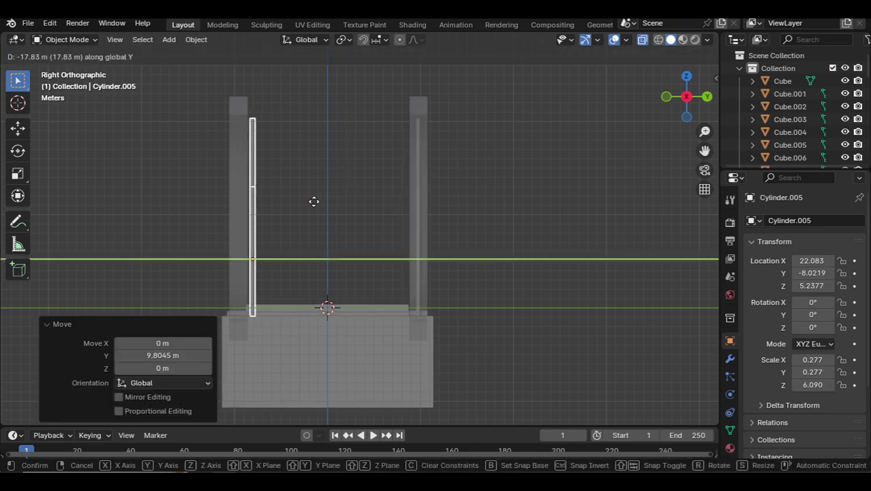
left_click(300, 204)
scroll(316, 194, "down", 2)
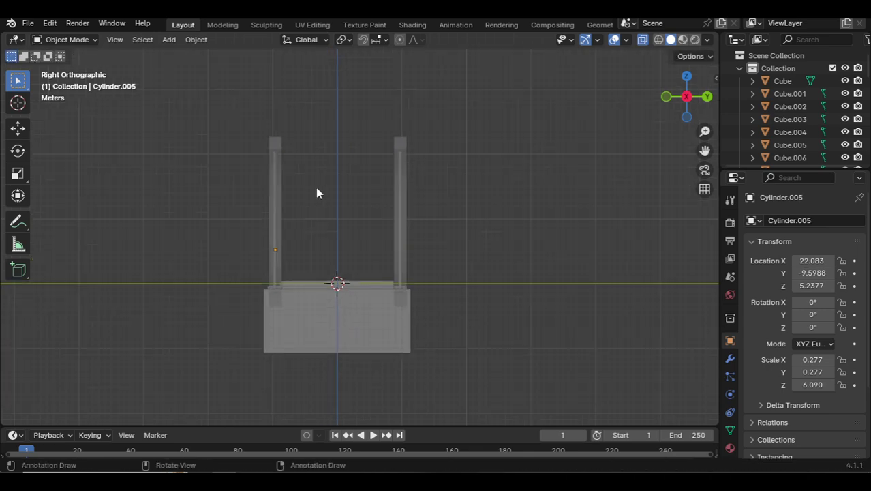
Step: Scale each of the two end blocks by about 2.07 along X
key("KP_1")
scroll(438, 169, "down", 2)
middle_click_drag(438, 168, 570, 292)
left_click(571, 292)
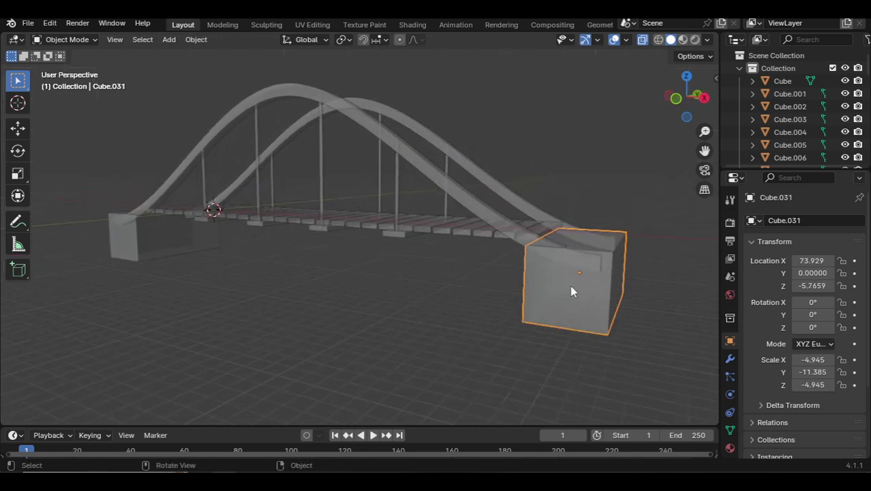
key("KP_1")
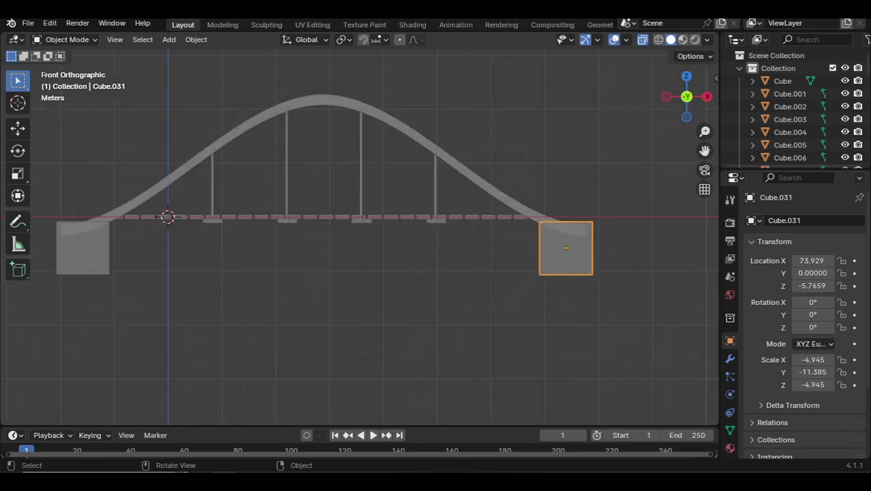
key("s")
key("x")
left_click(644, 257)
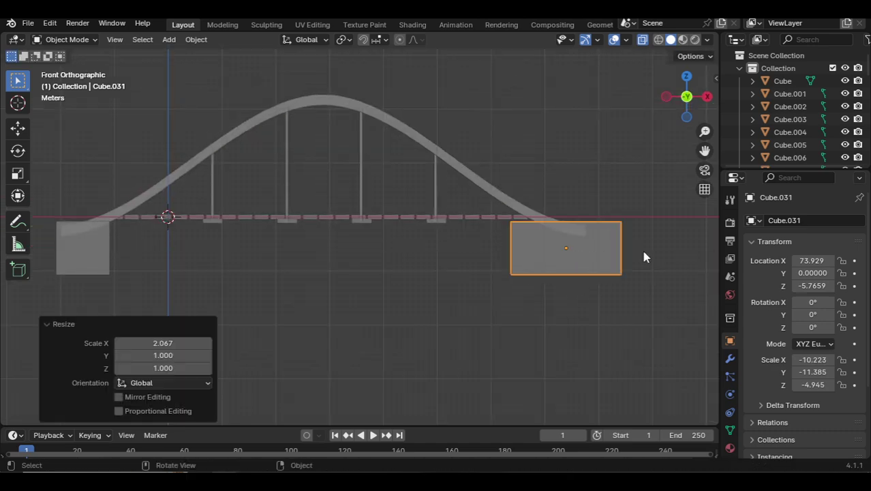
left_click(99, 249)
key("shift+r")
Step: Scale both end blocks together along X by about 1.12, lengthening them and spreading them outward
left_click(526, 261, "shift")
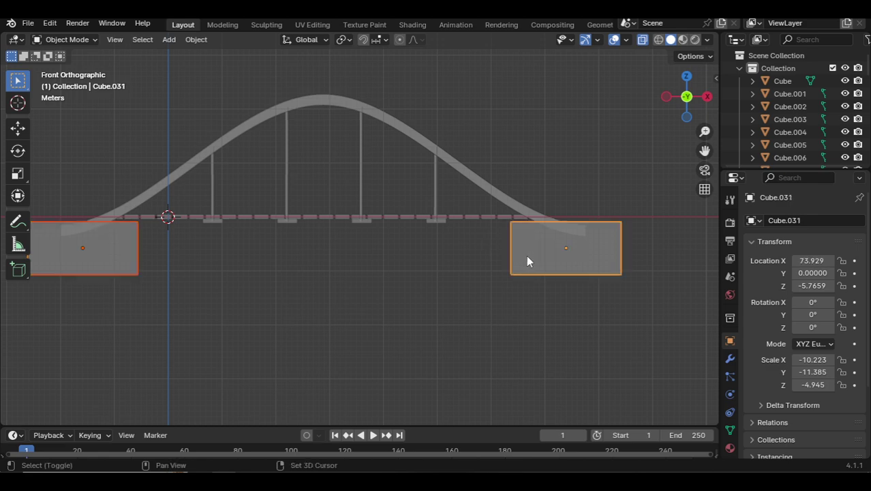
scroll(475, 260, "down", 2)
key("s")
key("x")
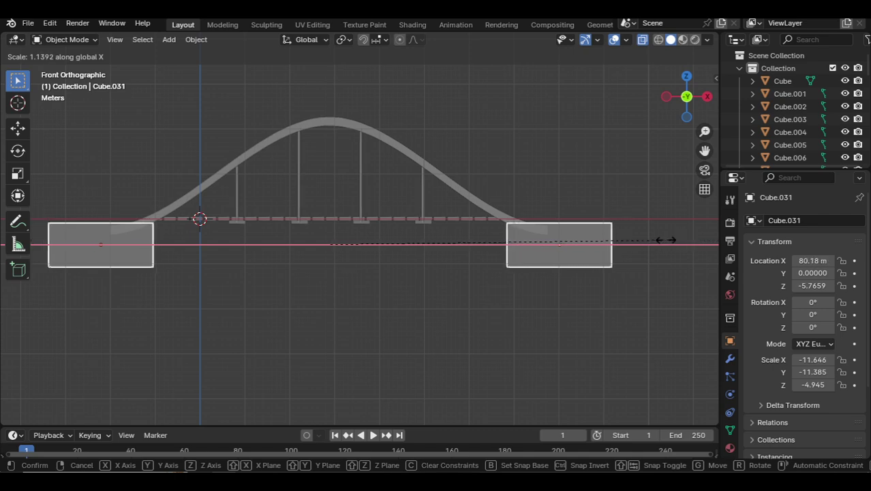
left_click(642, 238)
scroll(381, 306, "down", 3)
middle_click_drag(381, 305, 867, 254)
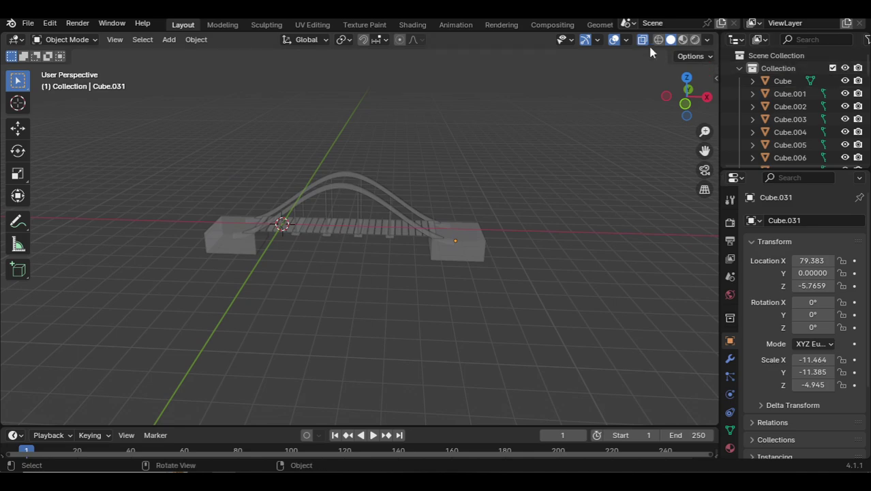
middle_click_drag(607, 76, 313, 408)
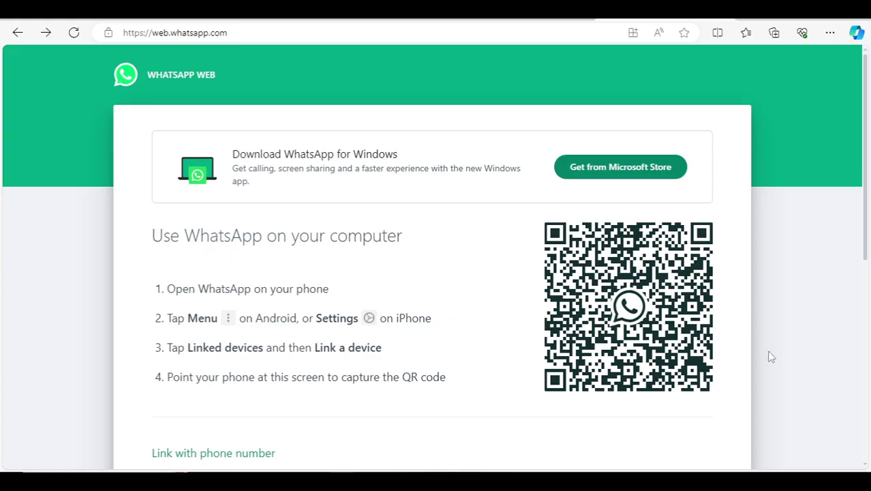